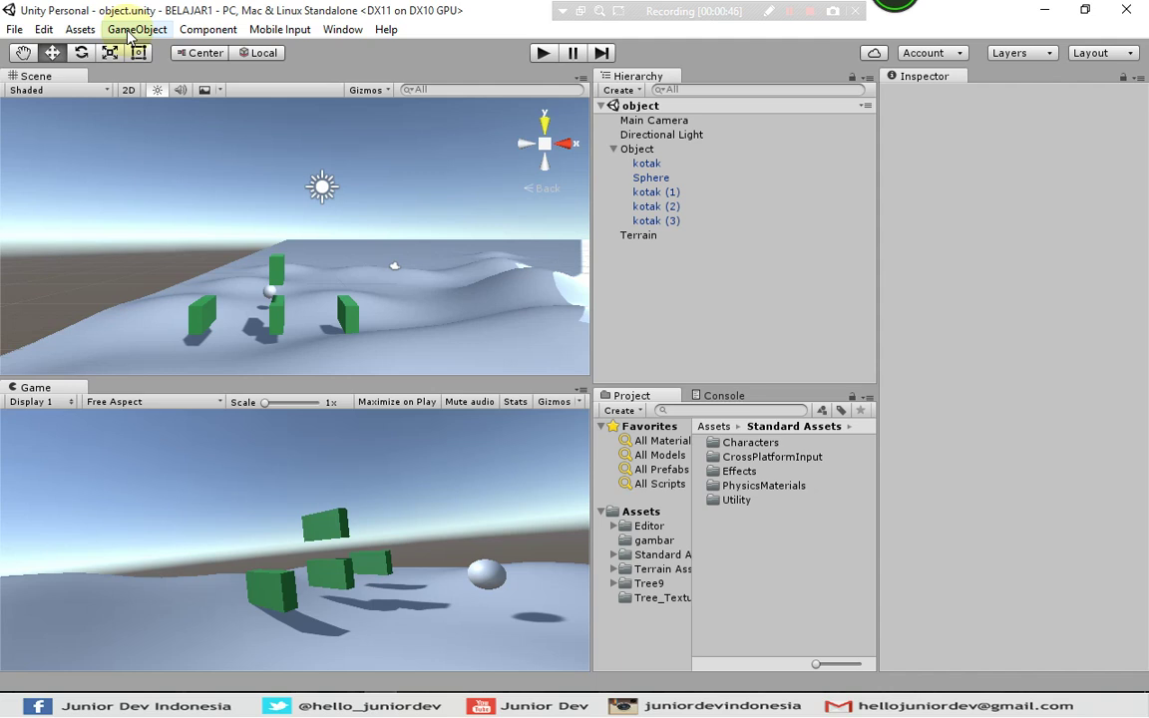
{"action": "left_click", "coordinate": [128, 34]}
{"action": "mouse_move", "coordinate": [209, 97]}
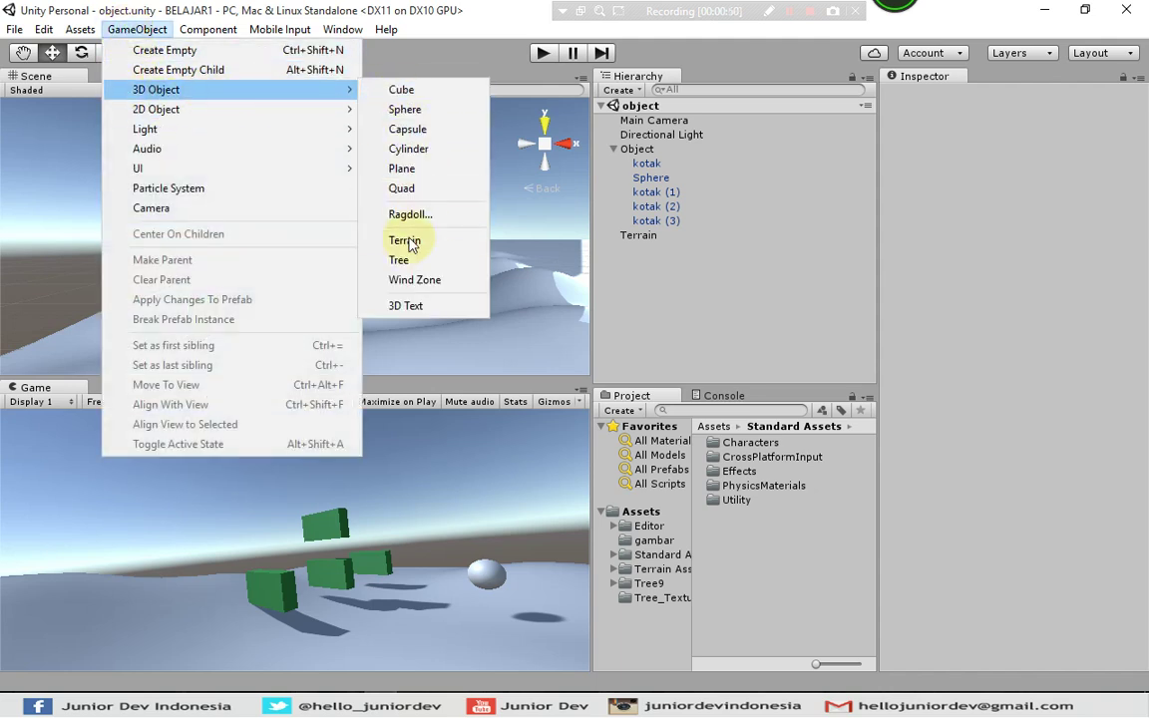
{"action": "left_click", "coordinate": [667, 308]}
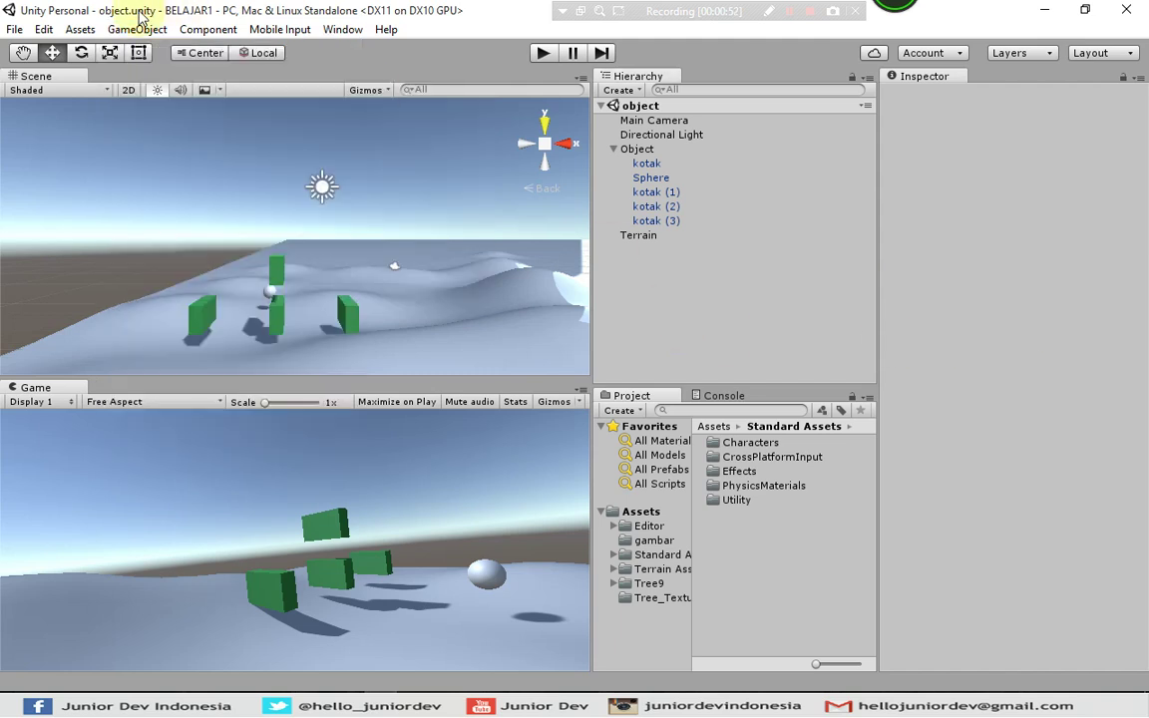
{"action": "left_click", "coordinate": [84, 30]}
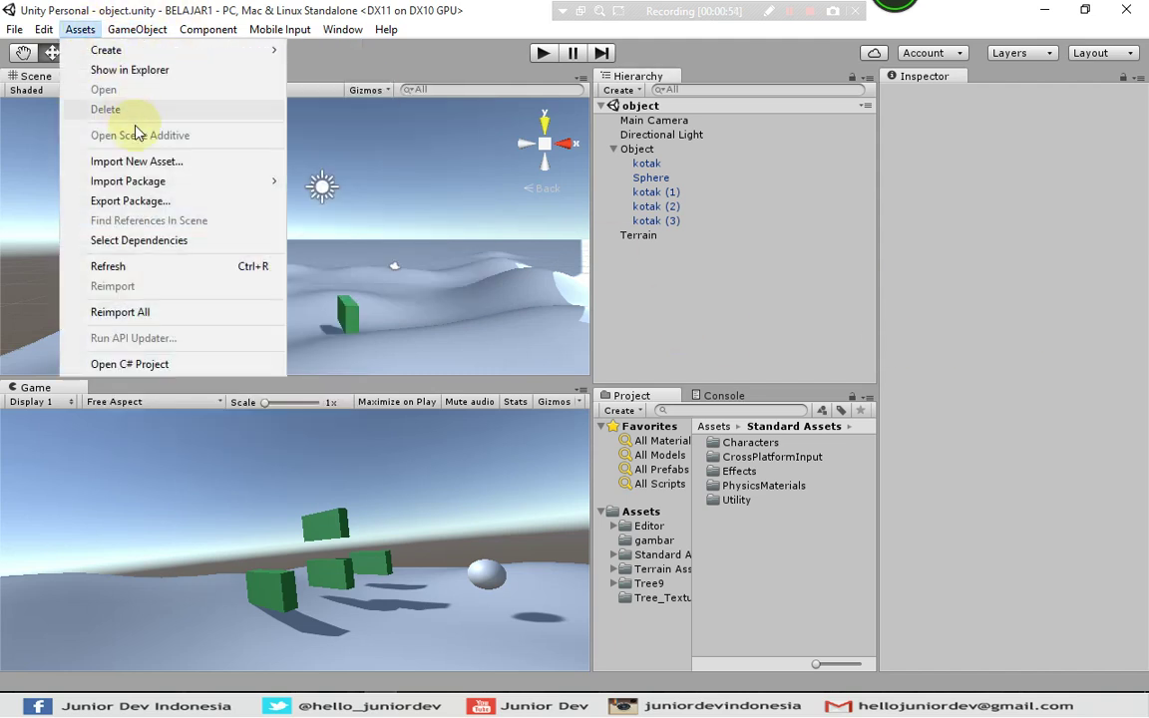
{"action": "mouse_move", "coordinate": [159, 181]}
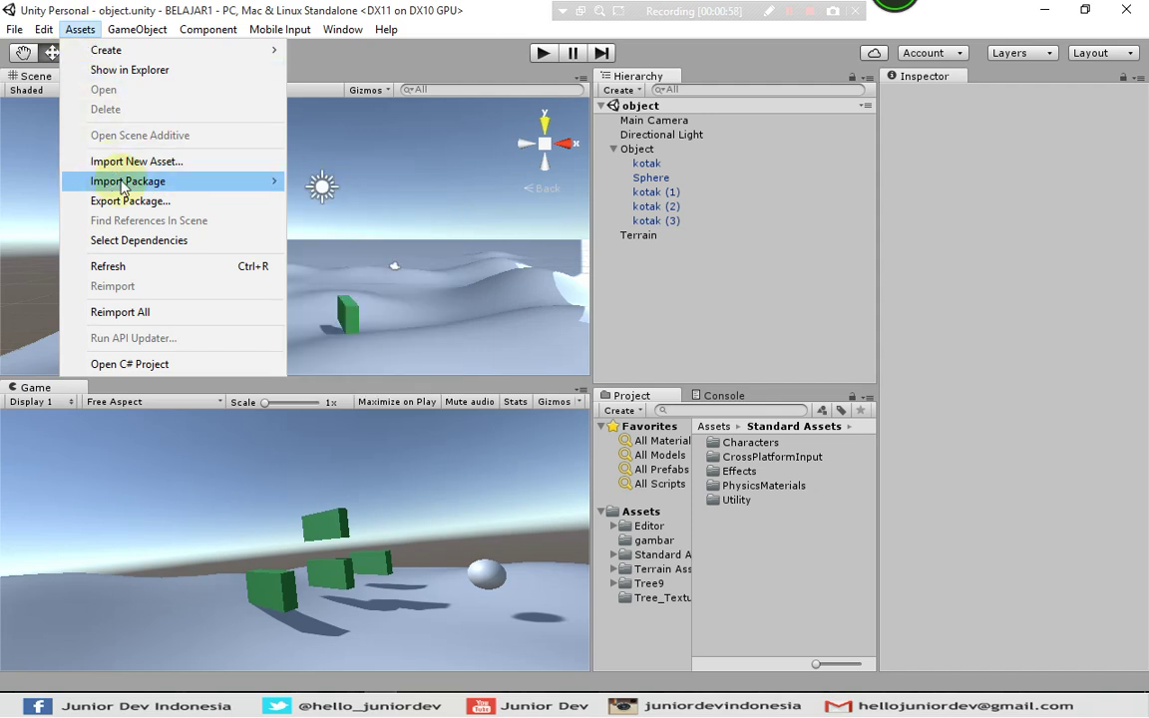
{"action": "left_click", "coordinate": [736, 282]}
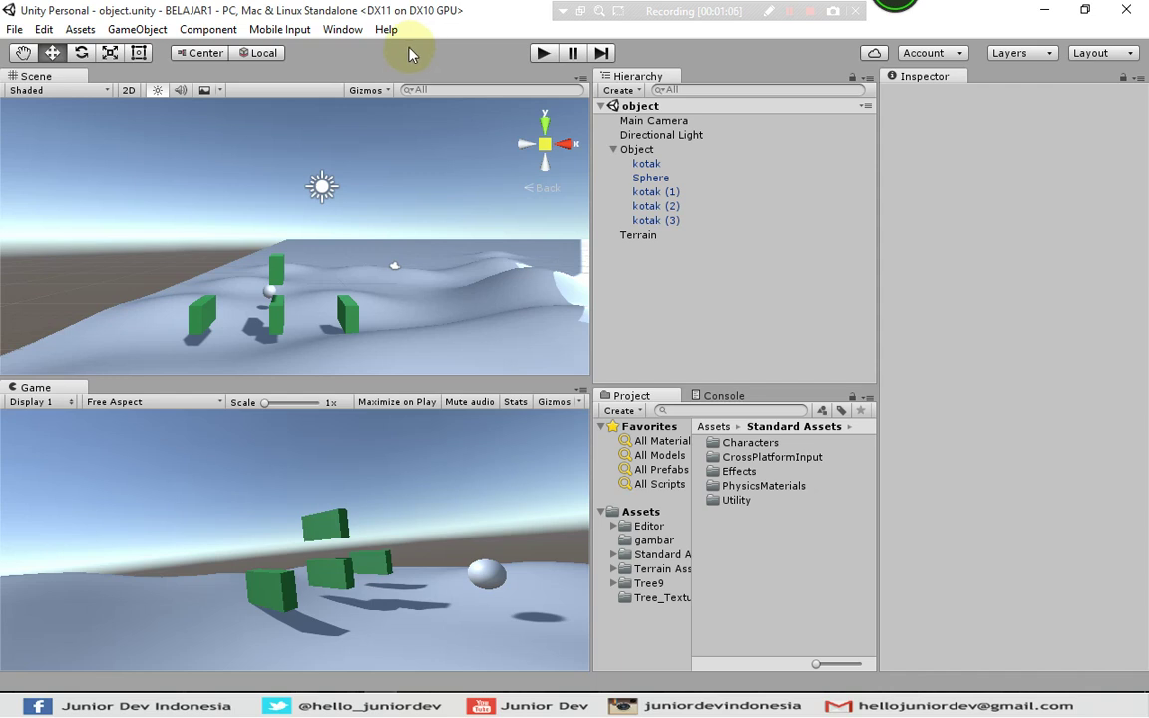
Step: Open the Lighting window and dock it as a tab beside the Inspector
{"action": "left_click", "coordinate": [342, 32]}
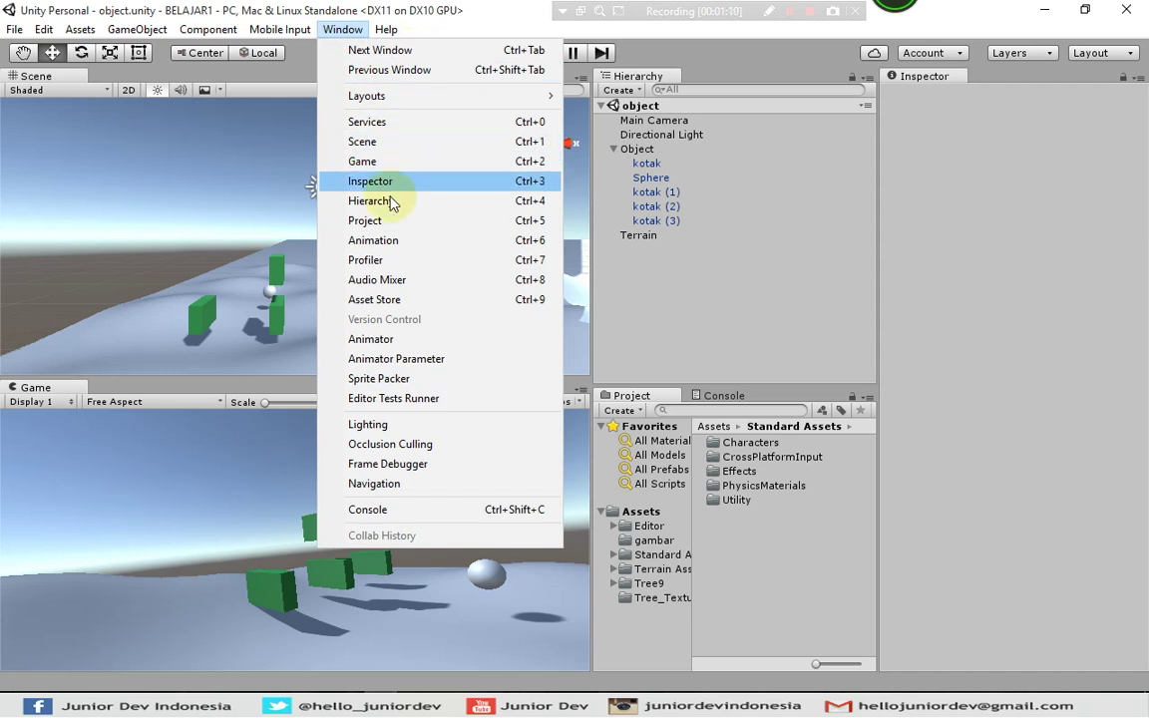
{"action": "left_click", "coordinate": [383, 427]}
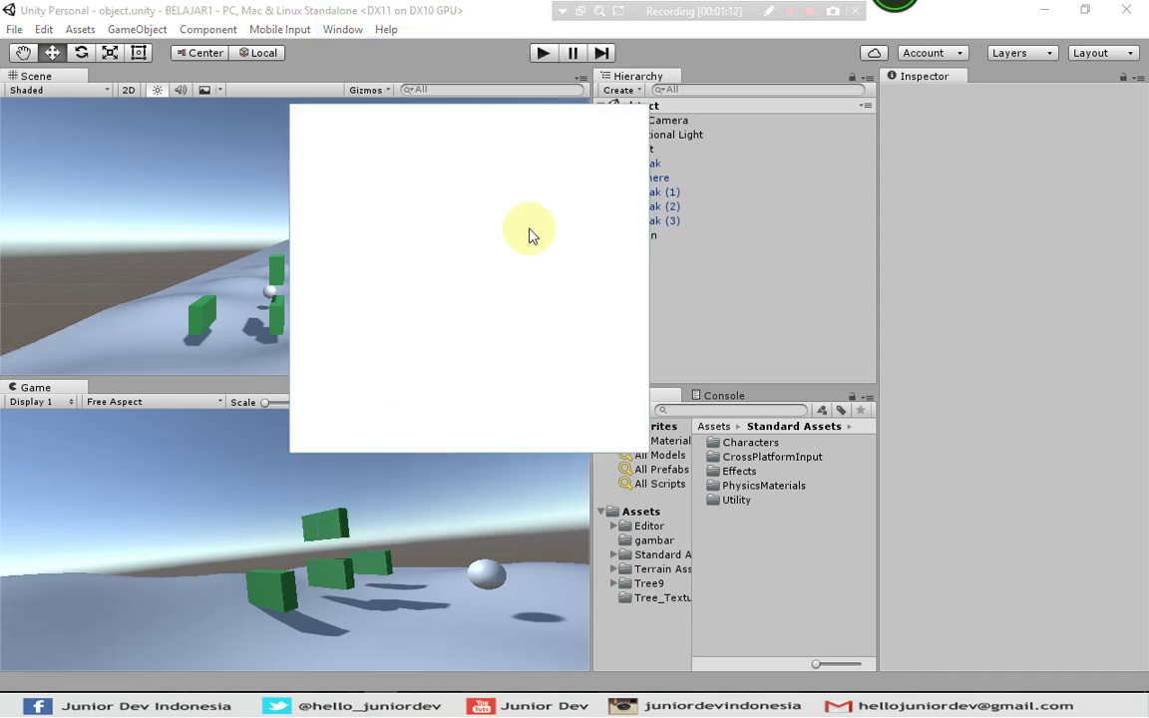
{"action": "left_click", "coordinate": [448, 116]}
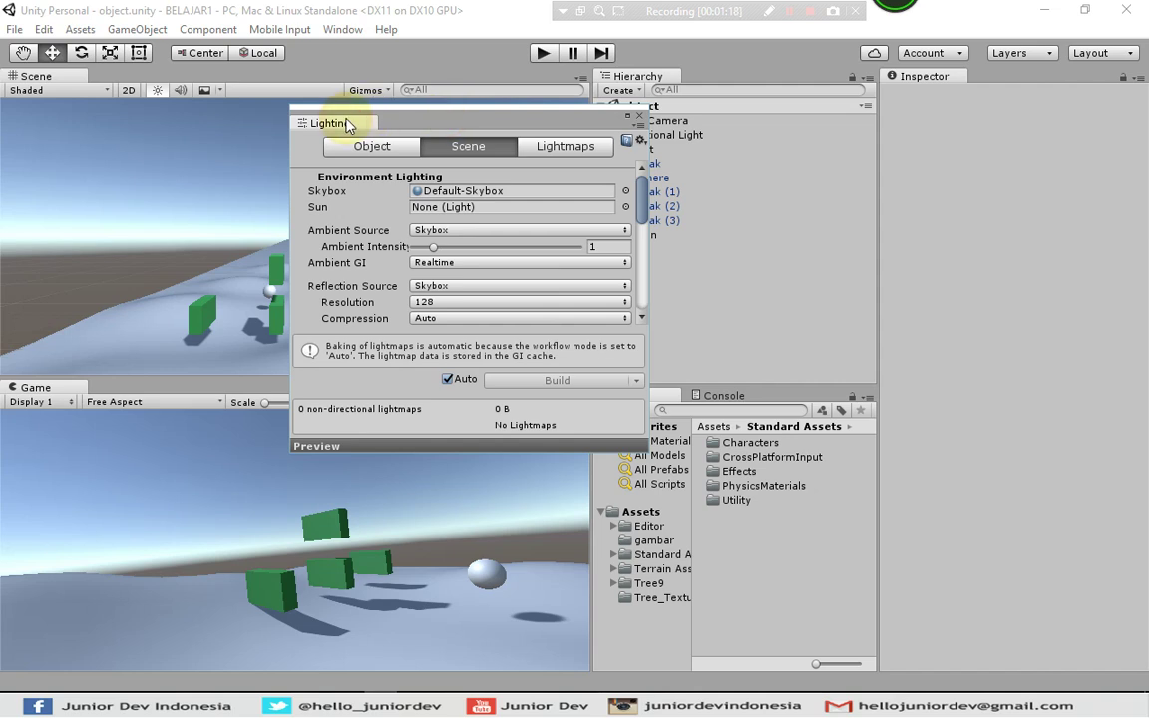
{"action": "left_click", "coordinate": [333, 117]}
{"action": "left_click_drag", "start_coordinate": [576, 125], "coordinate": [998, 75]}
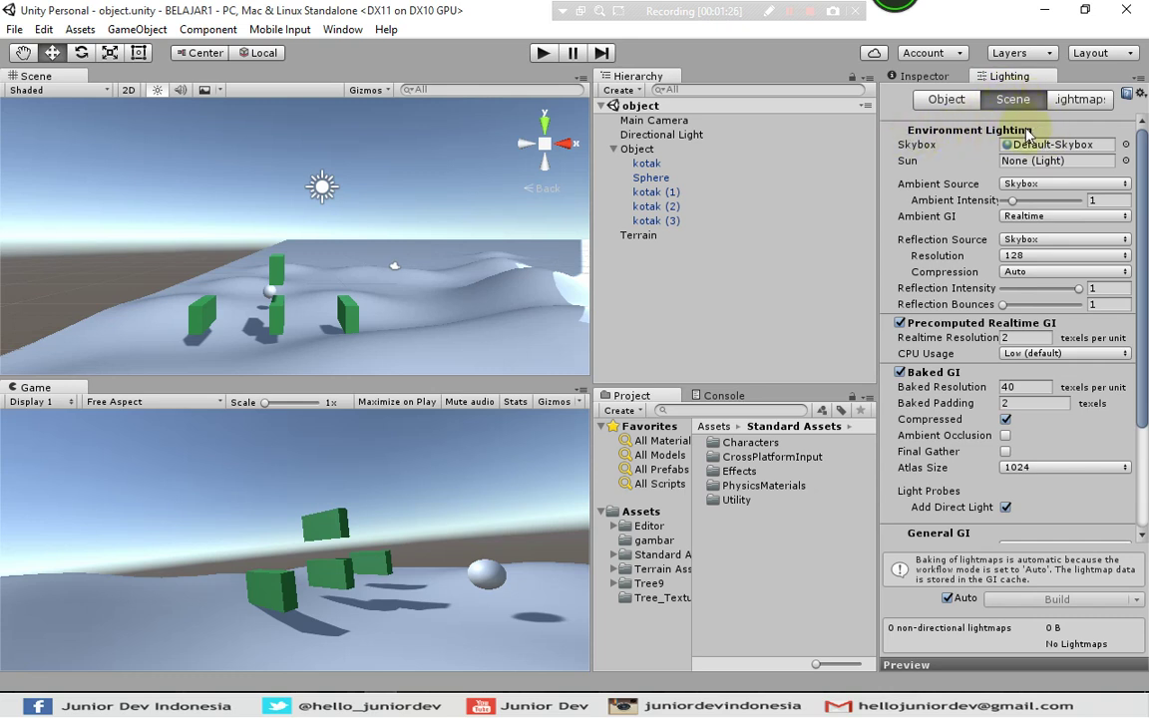
Step: Examine the scene's Skybox, Sun and Ambient GI lighting settings, the Ambient GI options and the lightmaps page
{"action": "left_click", "coordinate": [915, 146]}
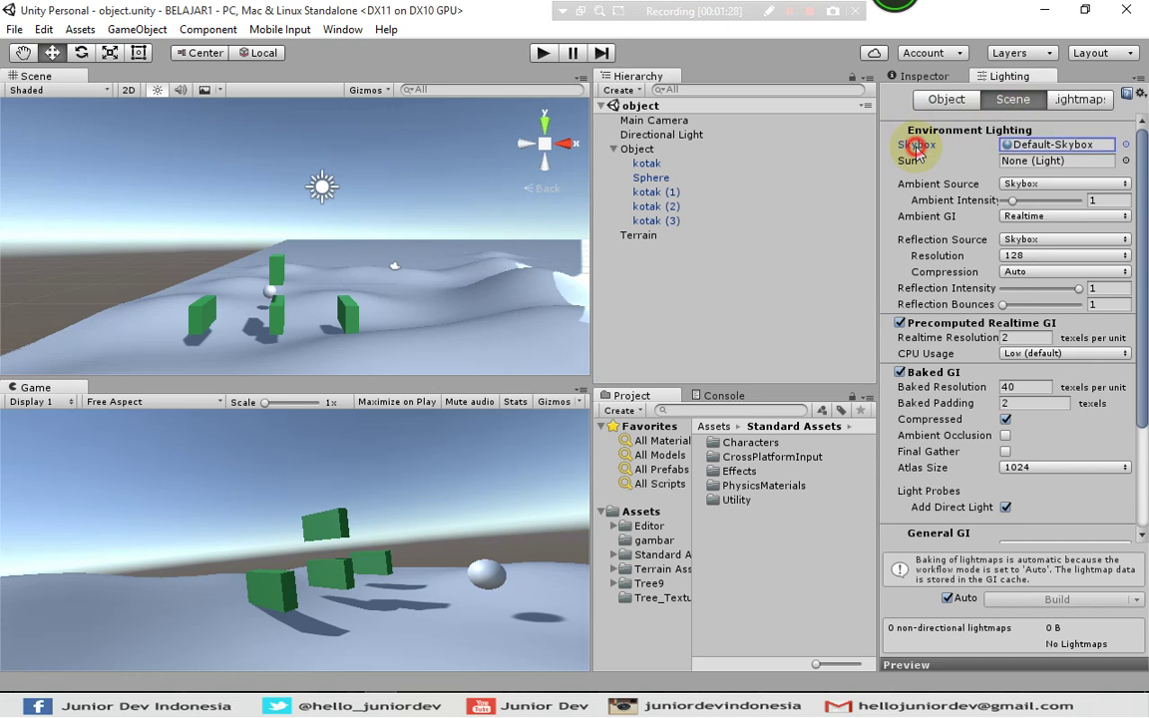
{"action": "left_click", "coordinate": [910, 161]}
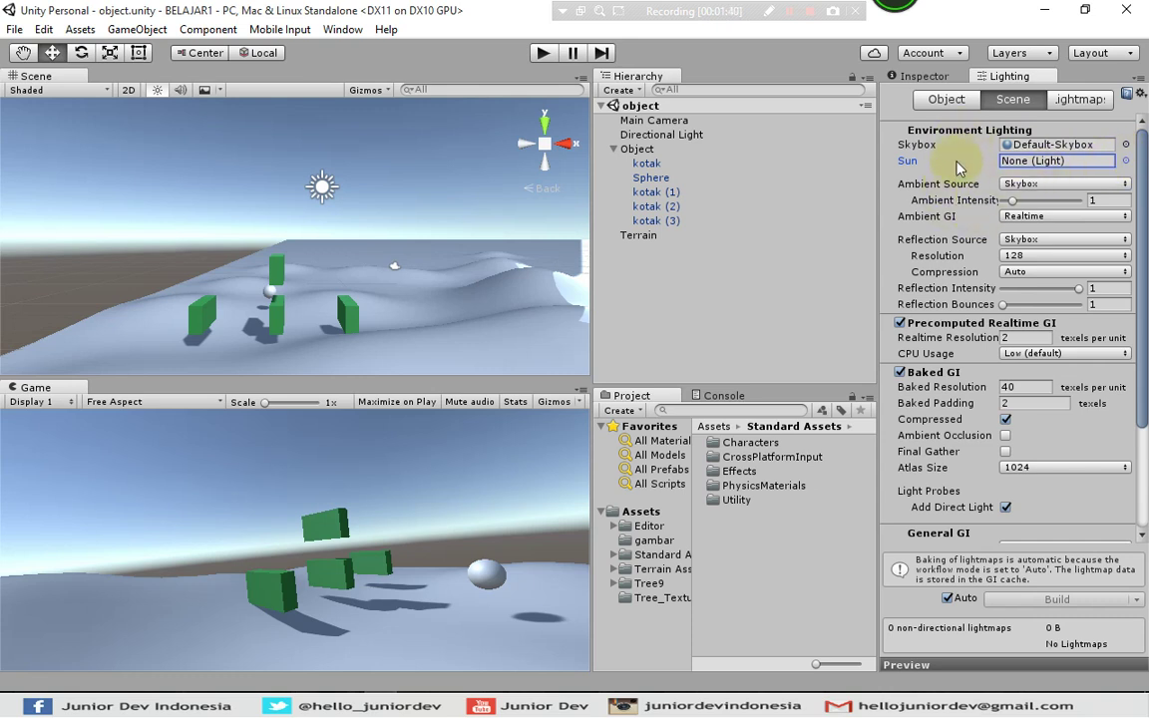
{"action": "left_click", "coordinate": [924, 219]}
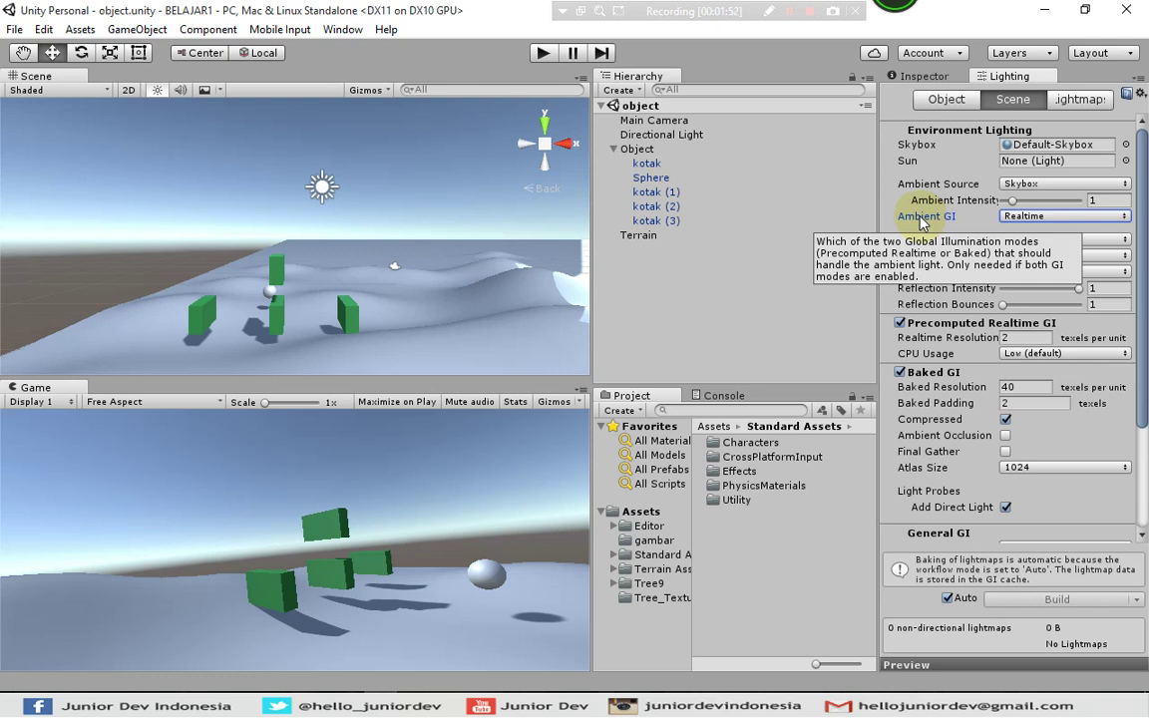
{"action": "left_click", "coordinate": [1020, 222]}
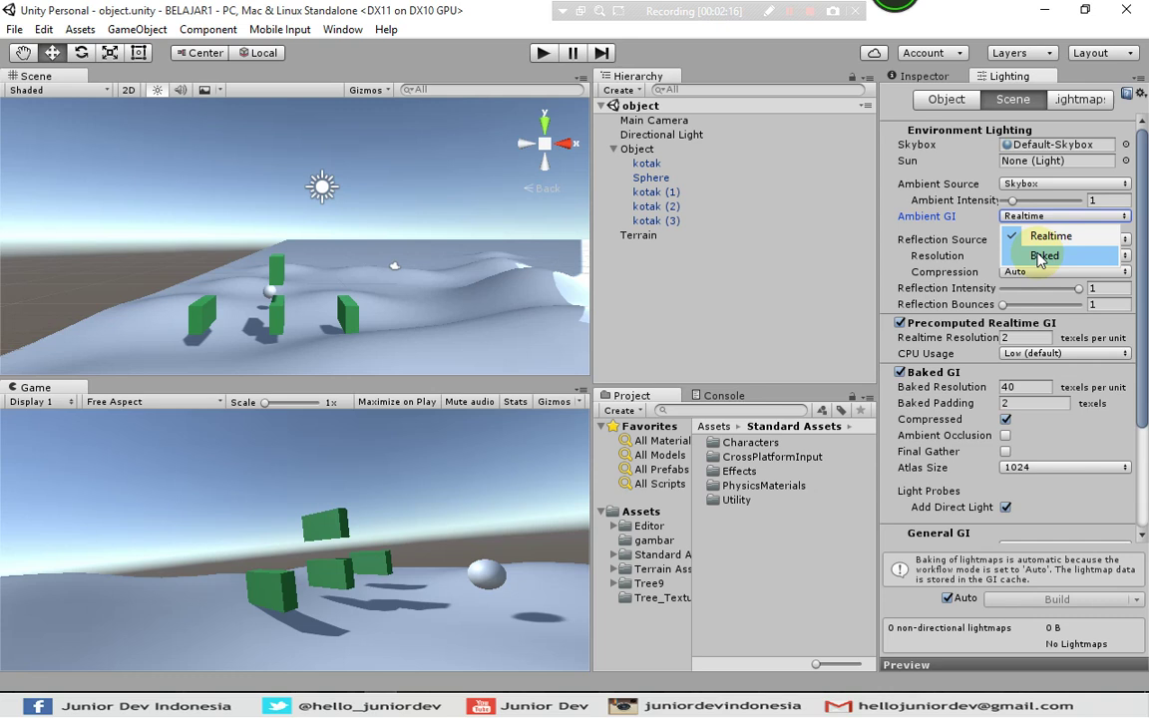
{"action": "left_click", "coordinate": [1083, 99]}
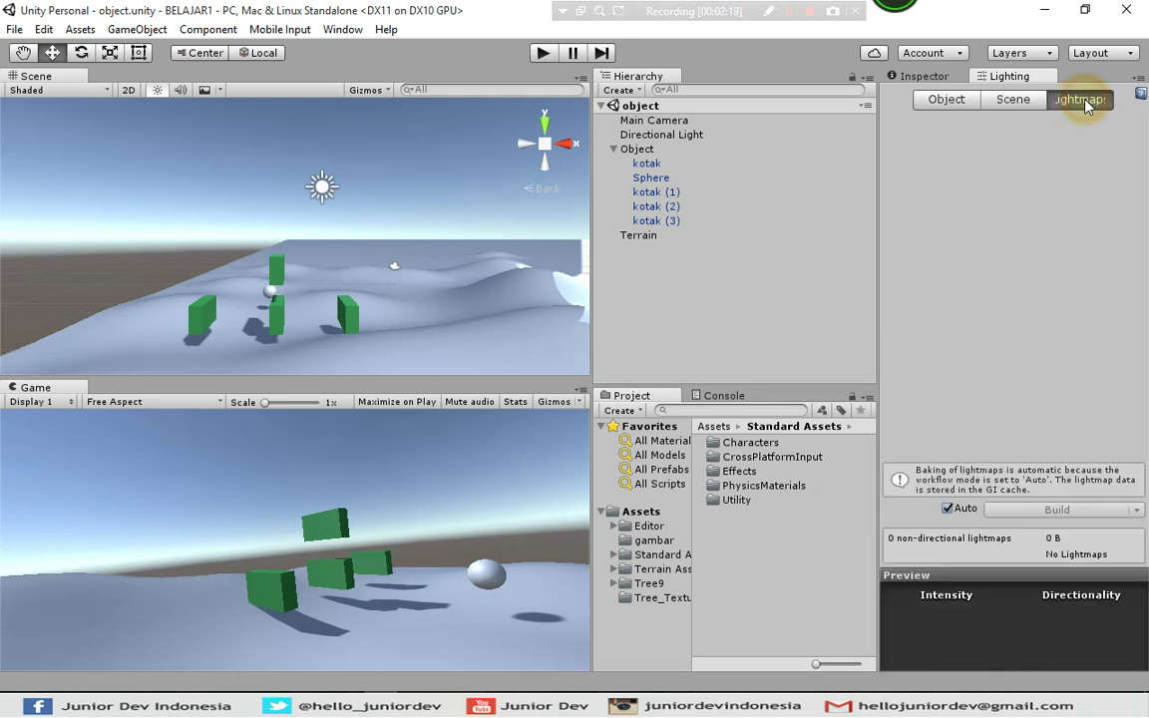
{"action": "left_click", "coordinate": [1006, 99]}
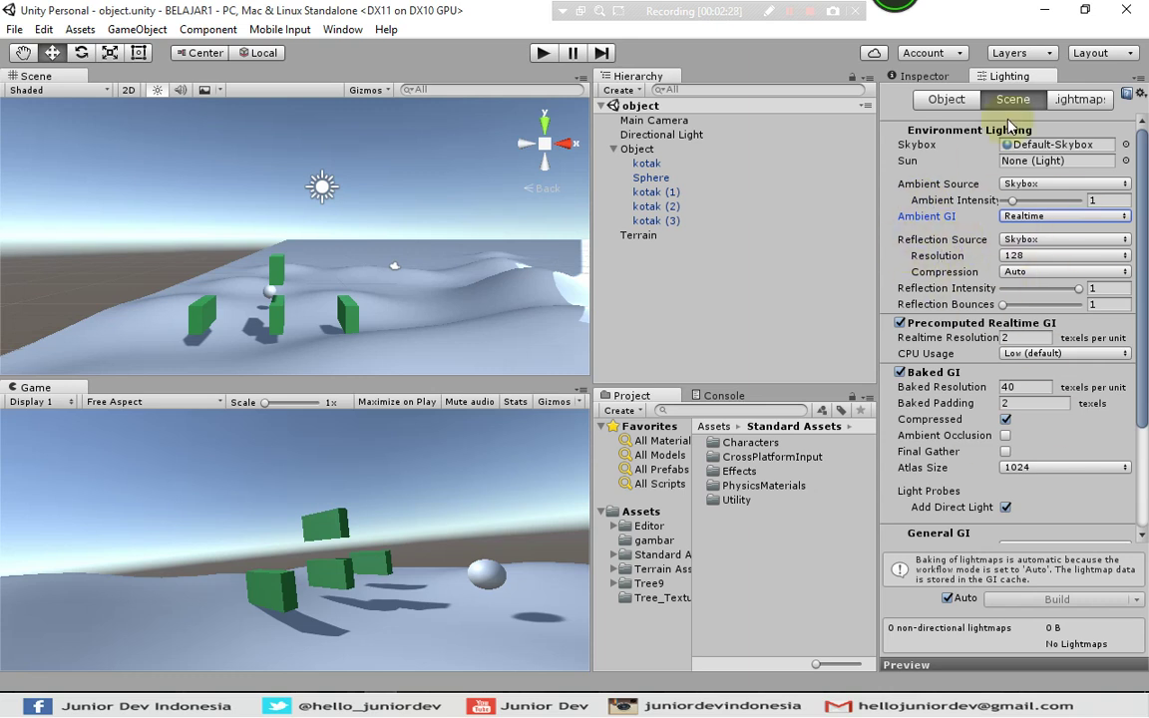
{"action": "left_click", "coordinate": [1065, 101]}
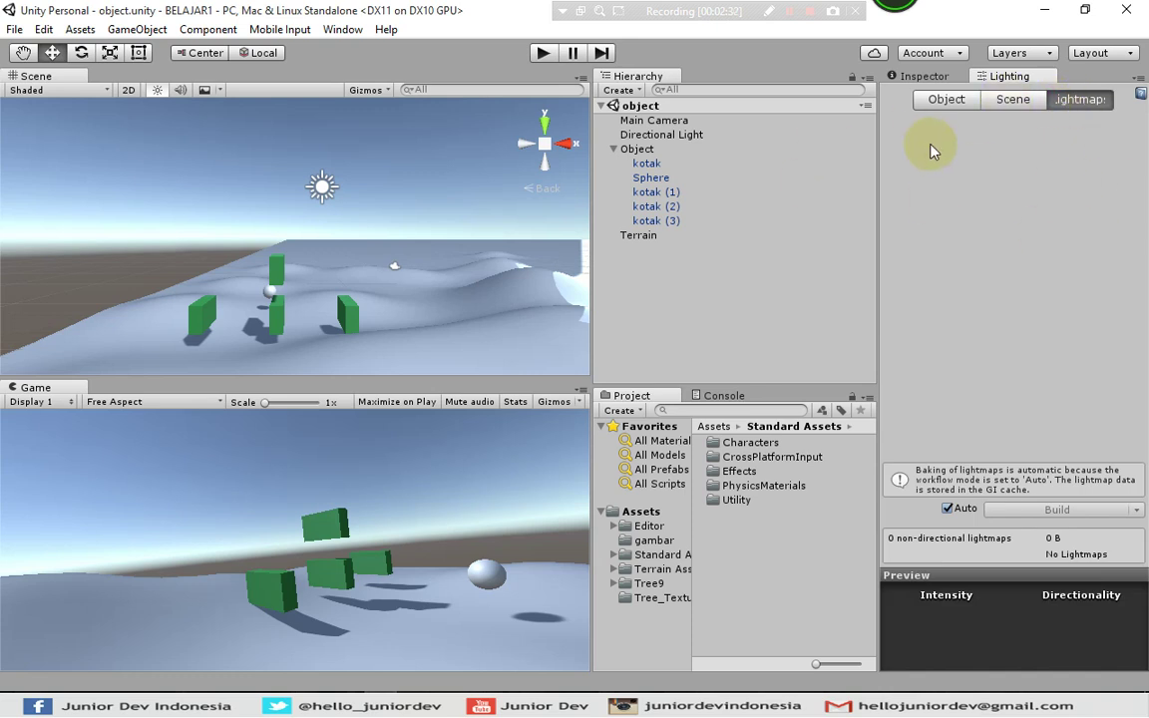
Step: Set the scene's Ambient GI mode to Baked in the environment lighting settings
{"action": "left_click", "coordinate": [1027, 101]}
{"action": "left_click", "coordinate": [1039, 216]}
{"action": "left_click", "coordinate": [1020, 258]}
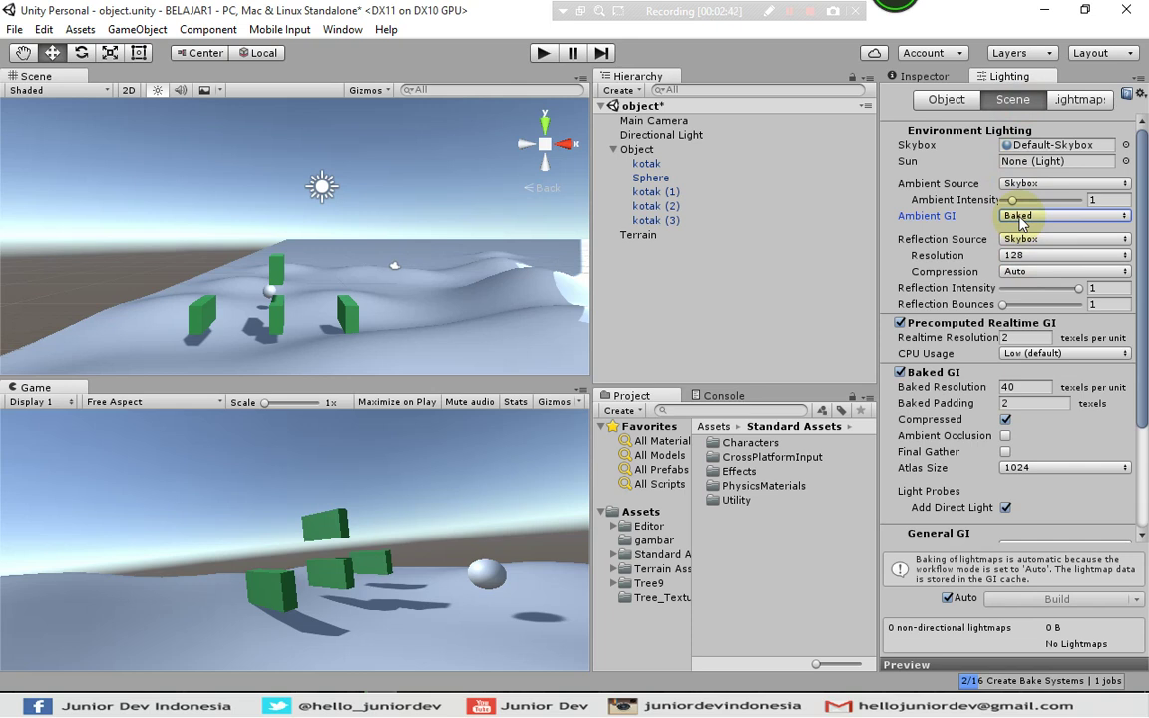
{"action": "left_click", "coordinate": [1020, 218]}
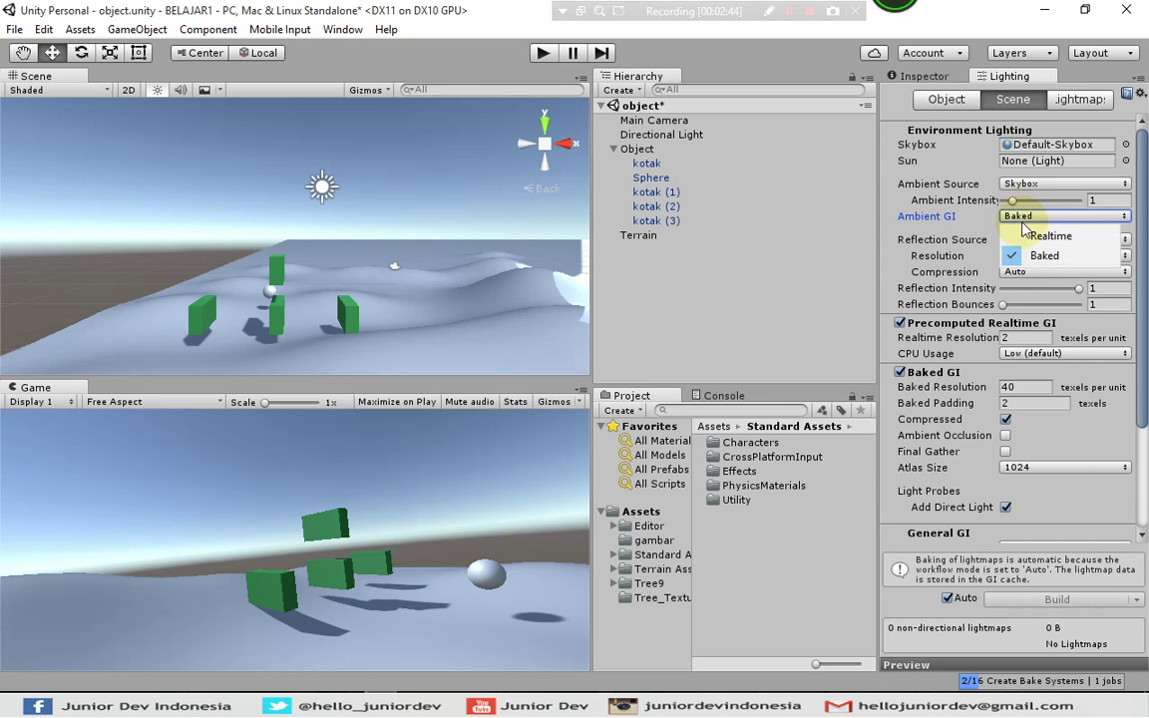
{"action": "left_click", "coordinate": [1057, 257]}
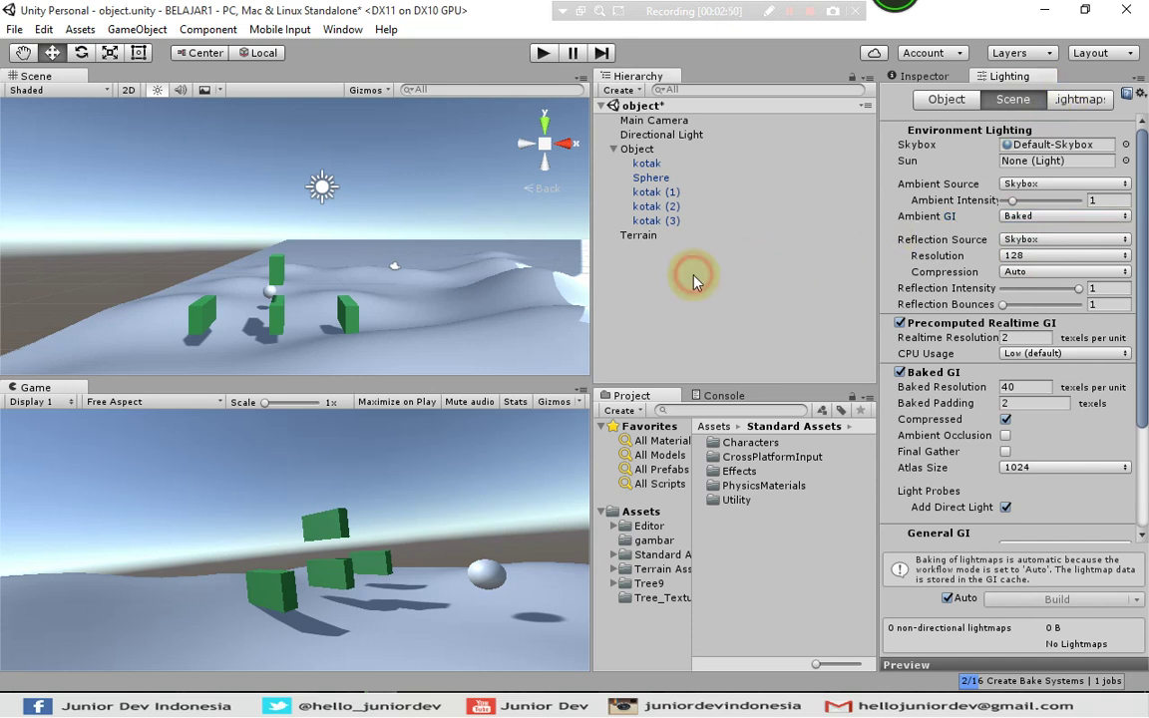
Step: Review the Directional Light's component settings in the Inspector, including its type, baking and shadow options
{"action": "left_click", "coordinate": [925, 80]}
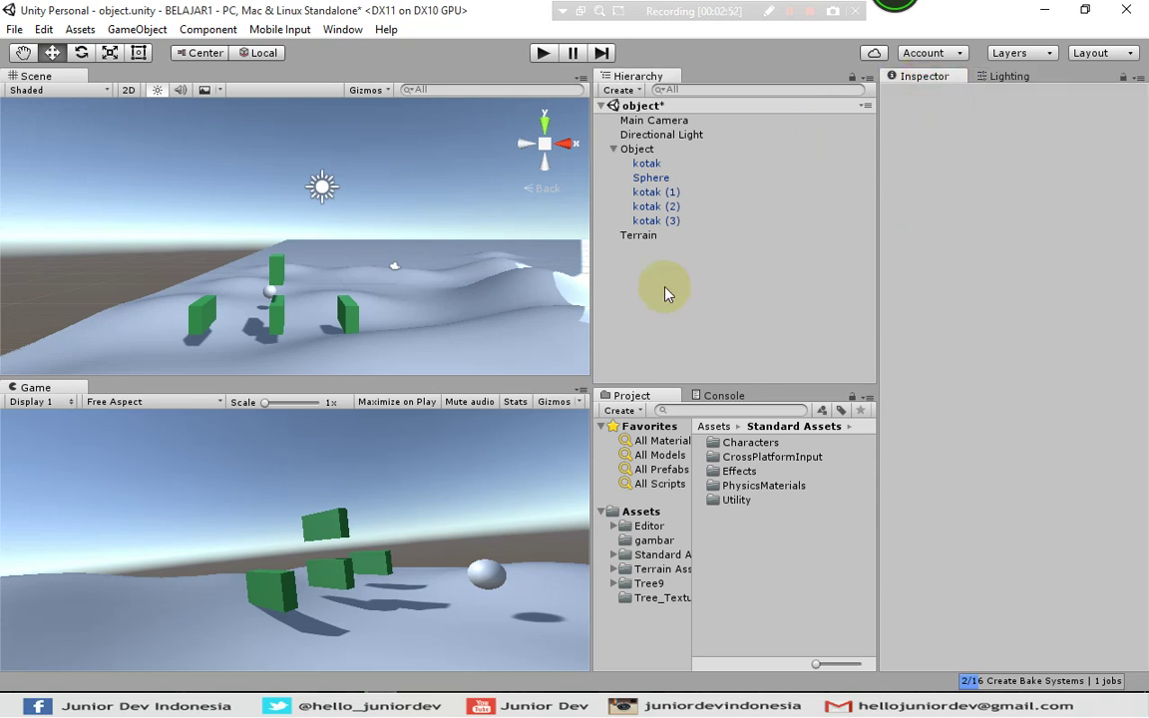
{"action": "left_click", "coordinate": [675, 136]}
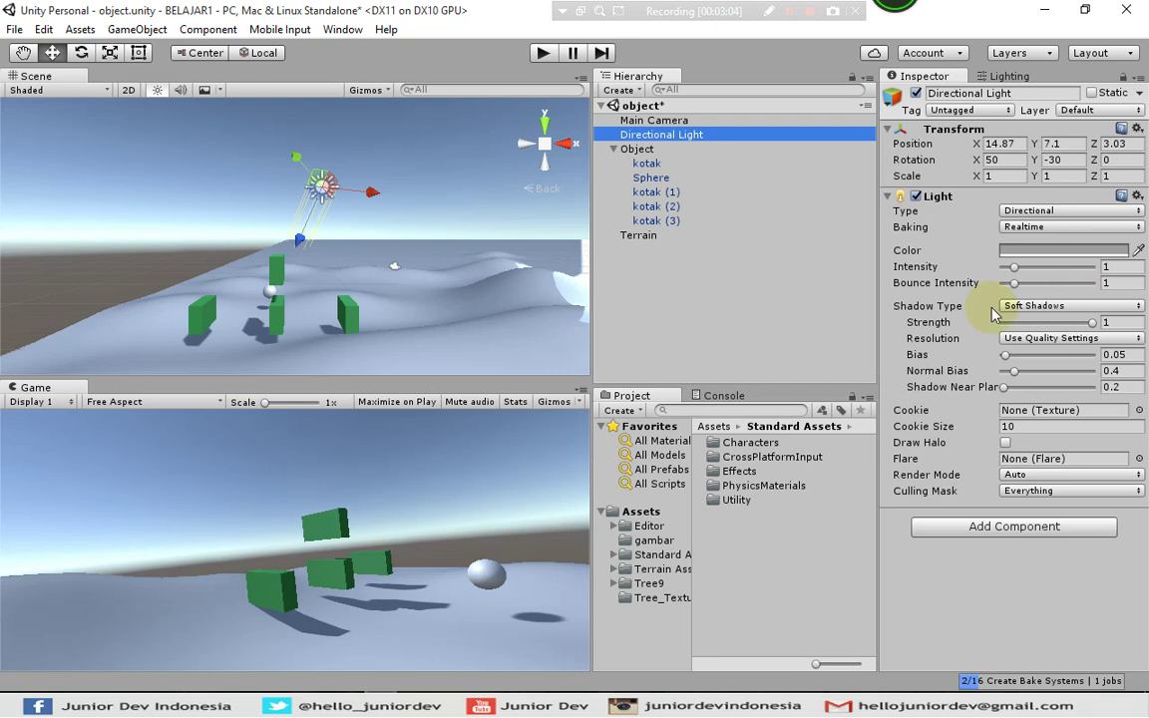
{"action": "left_click", "coordinate": [675, 269]}
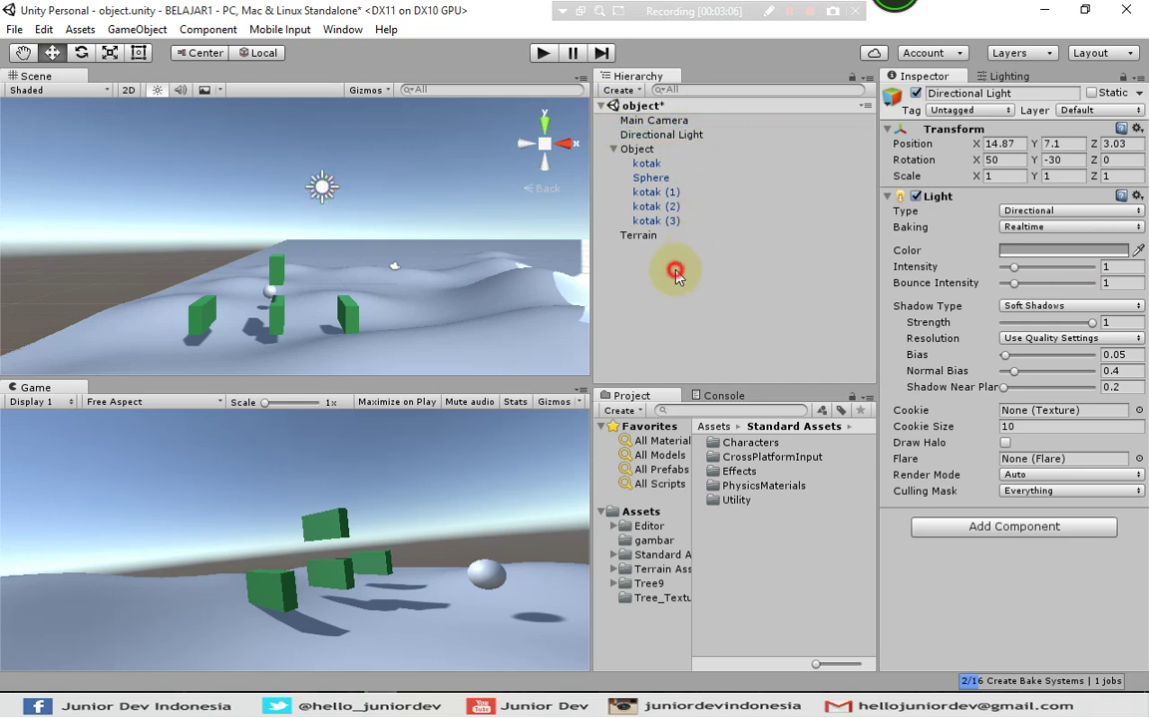
Step: Create an empty game object in the scene and rename it Cahaya
{"action": "left_click", "coordinate": [621, 91]}
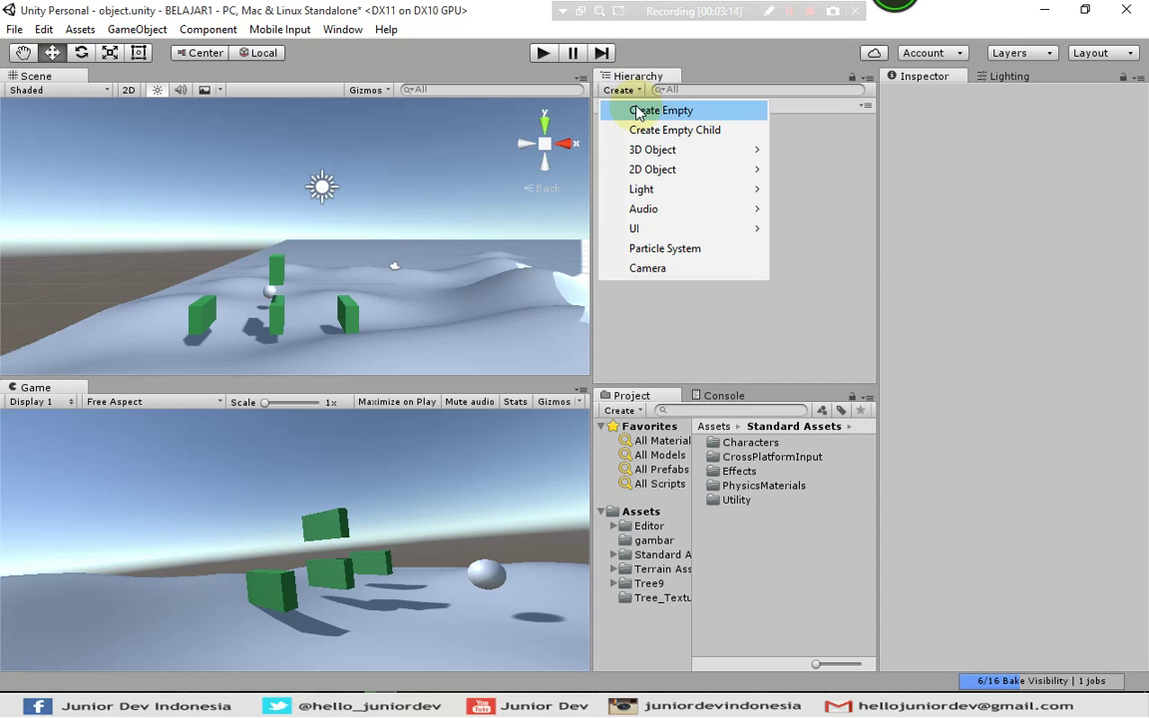
{"action": "left_click", "coordinate": [636, 111]}
{"action": "left_click", "coordinate": [670, 249], "text": "ctrl"}
{"action": "left_click", "coordinate": [670, 249]}
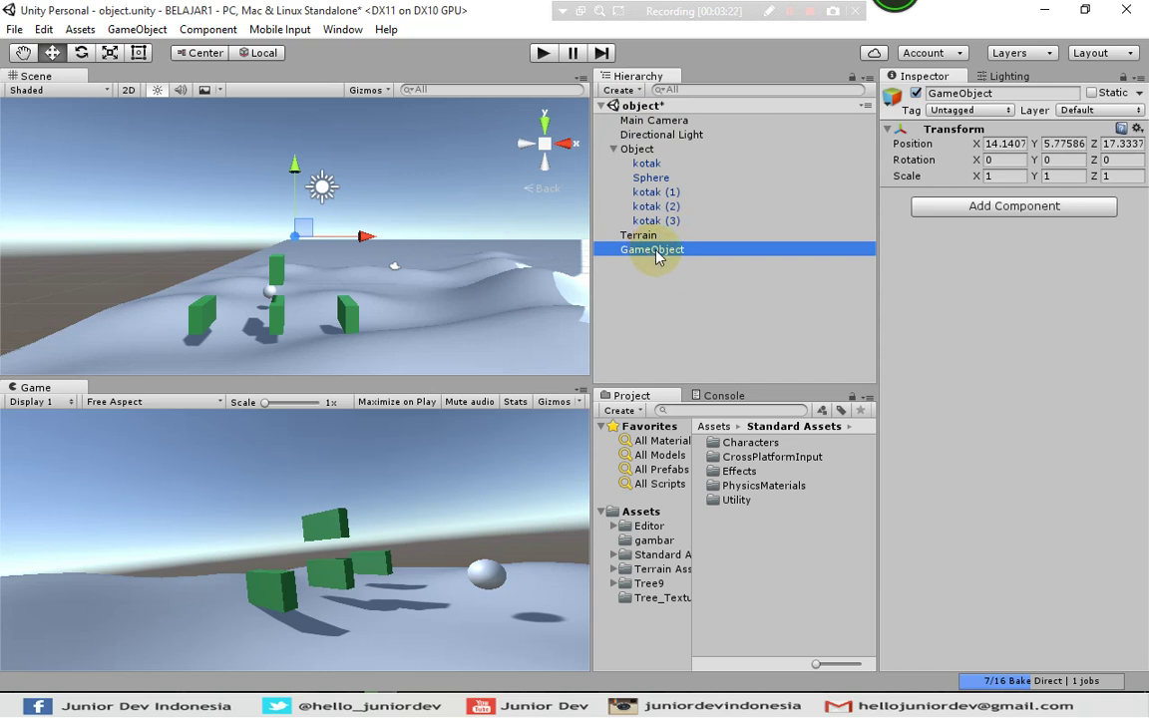
{"action": "left_click", "coordinate": [655, 252]}
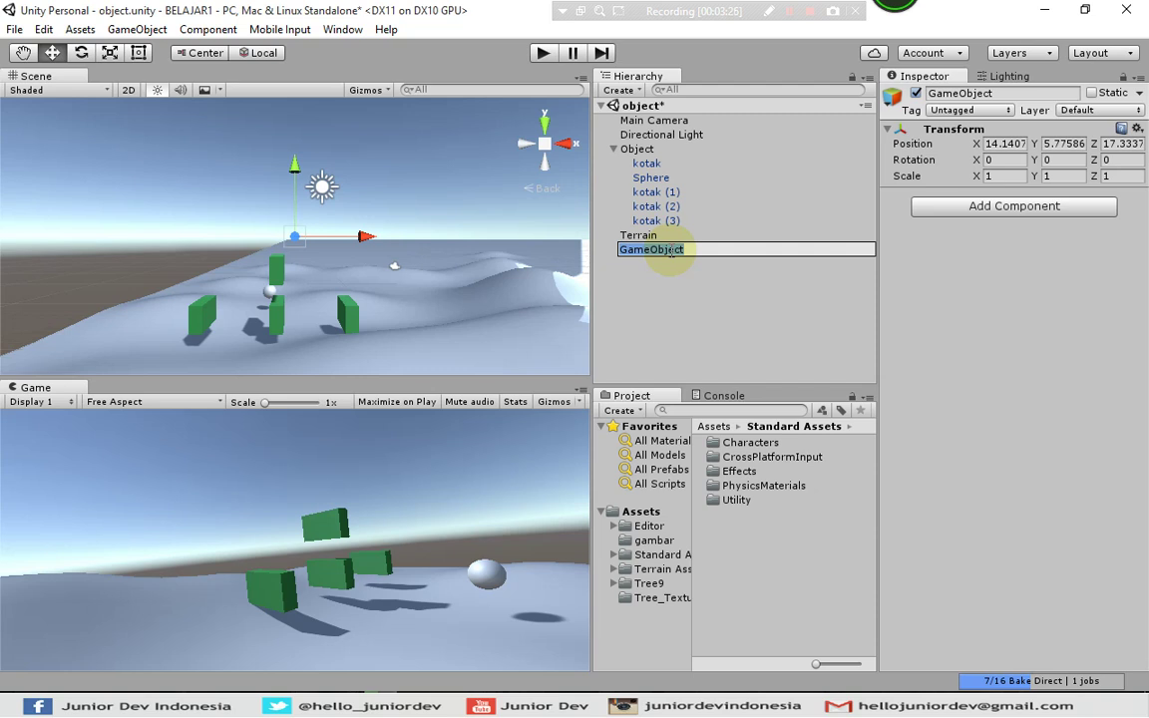
{"action": "type", "text": "Cahay"}
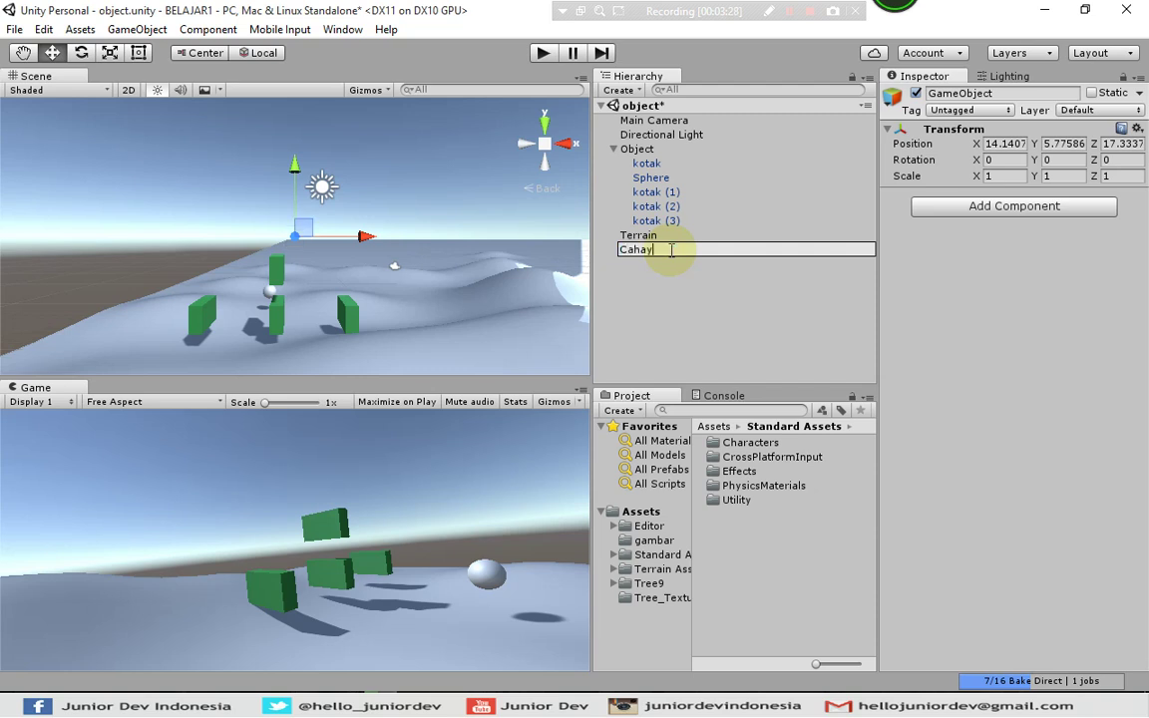
{"action": "type", "text": "a"}
{"action": "left_click", "coordinate": [662, 267]}
Step: Add a Light component from the Rendering category to the Cahaya object
{"action": "left_click", "coordinate": [659, 250]}
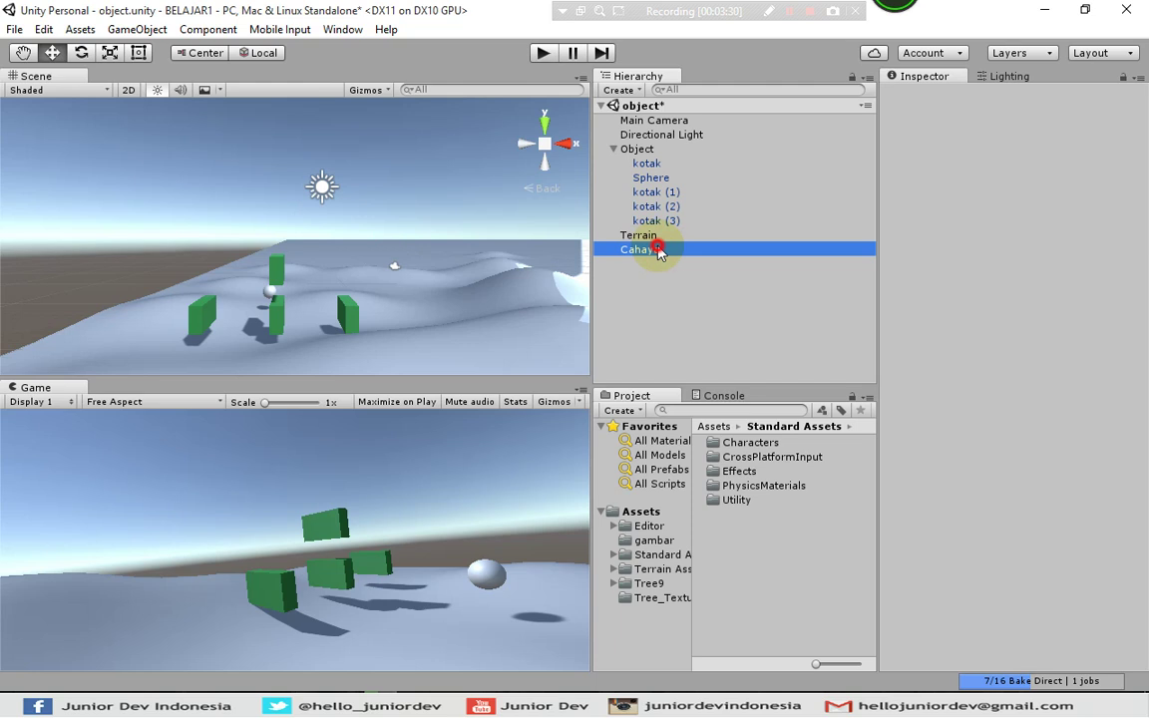
{"action": "left_click", "coordinate": [972, 207]}
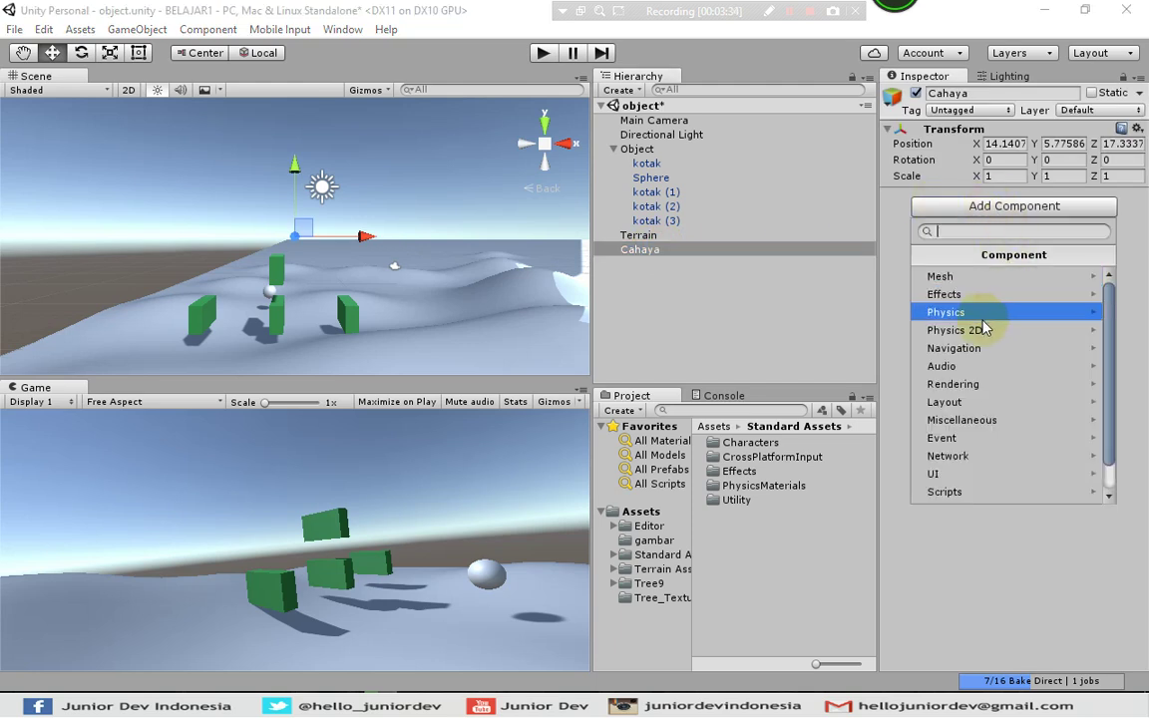
{"action": "left_click", "coordinate": [953, 384]}
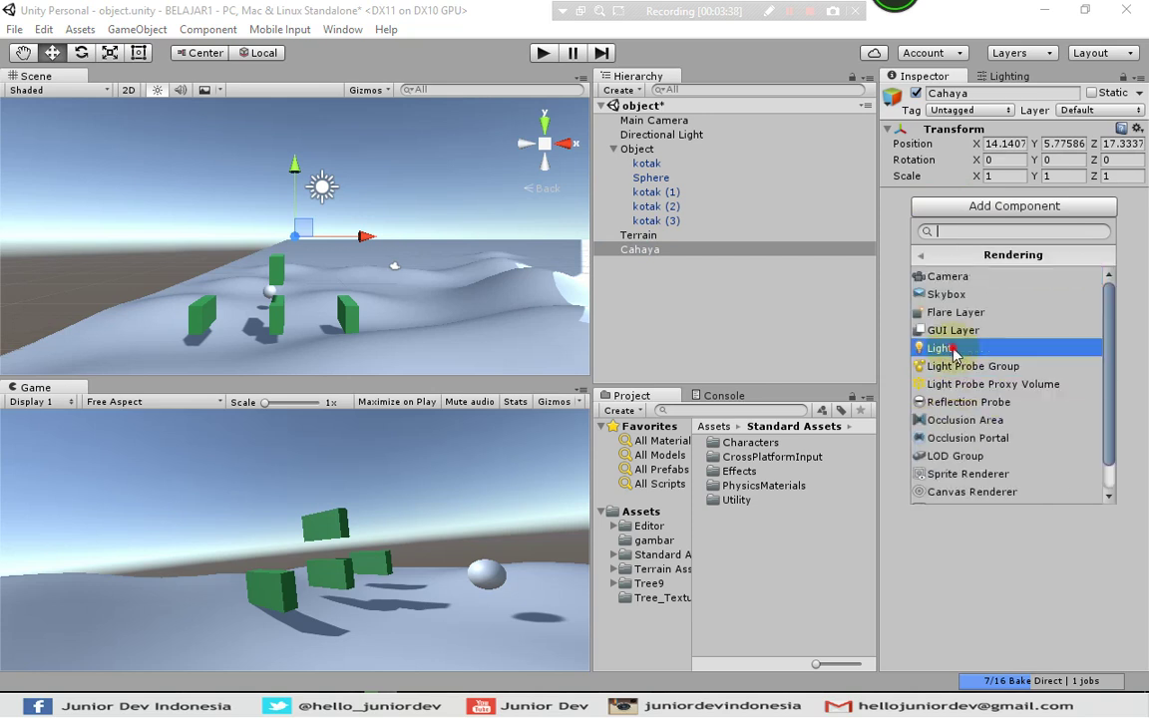
{"action": "left_click", "coordinate": [952, 349]}
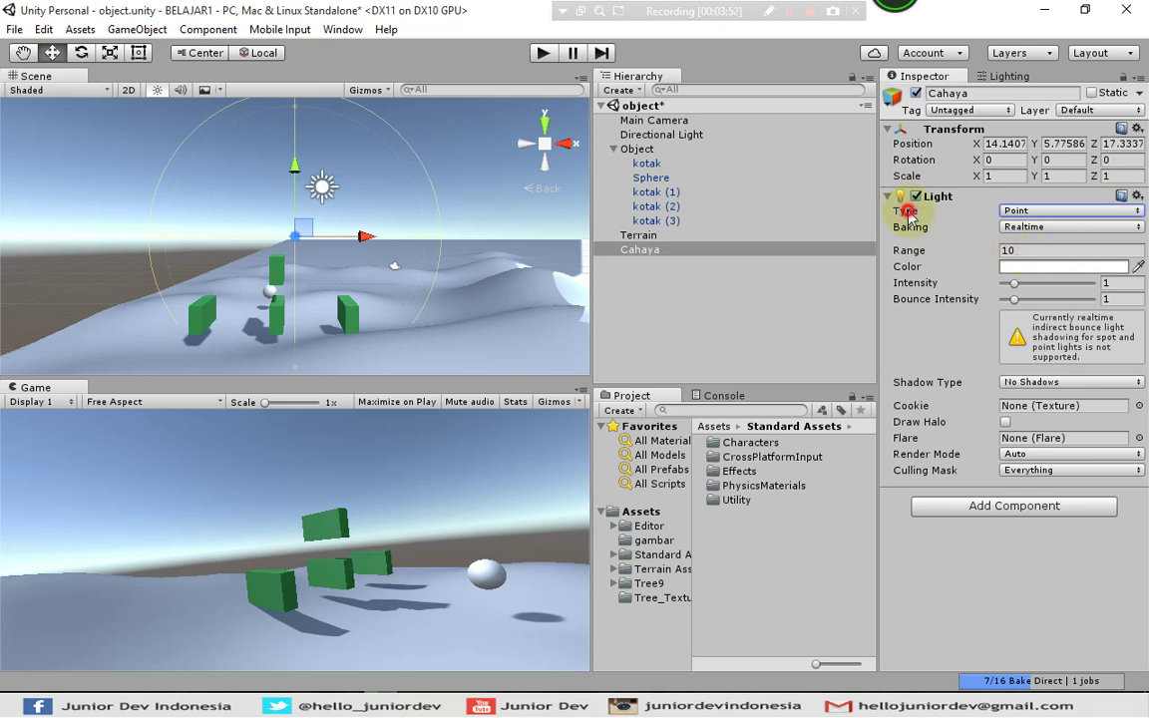
Step: Try the Spot type on the Cahaya light, then return its type to Point
{"action": "left_click", "coordinate": [1012, 212]}
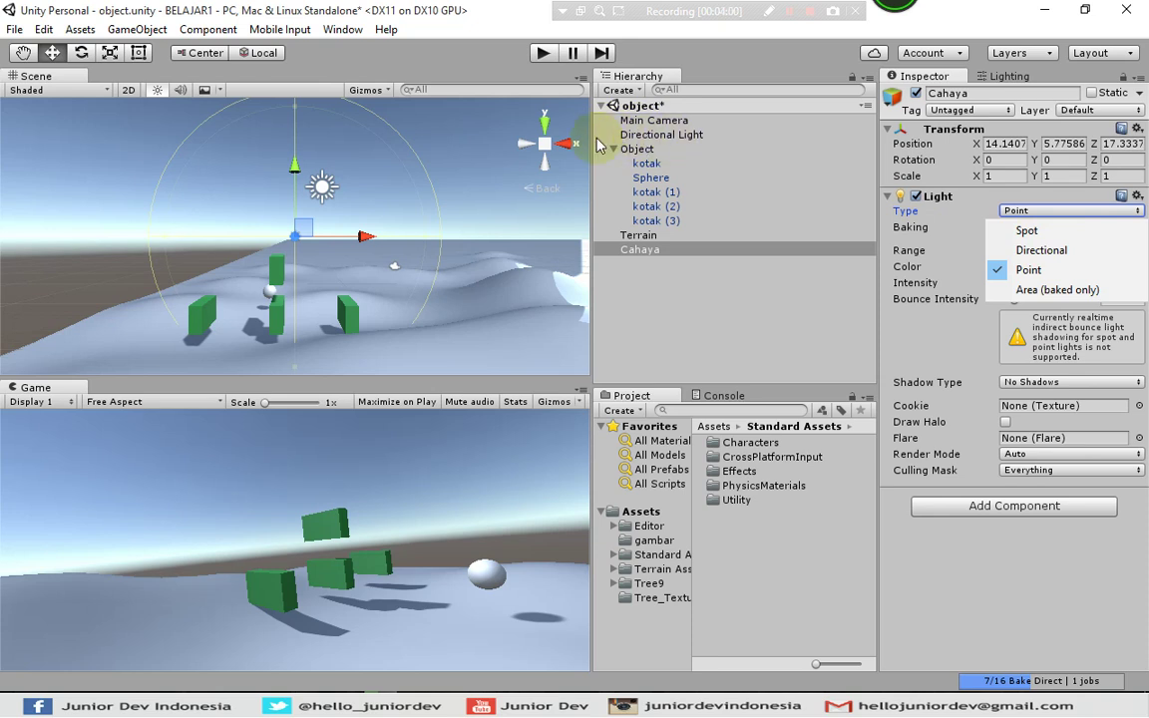
{"action": "left_click", "coordinate": [1028, 230]}
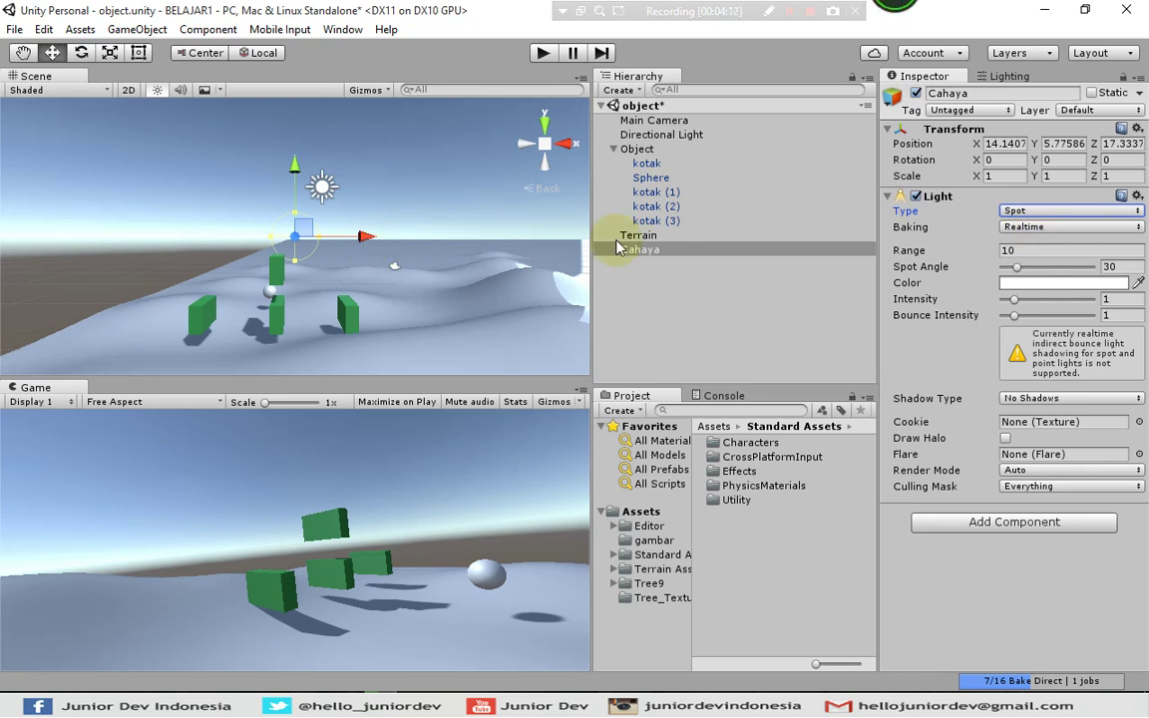
{"action": "left_click", "coordinate": [1028, 212]}
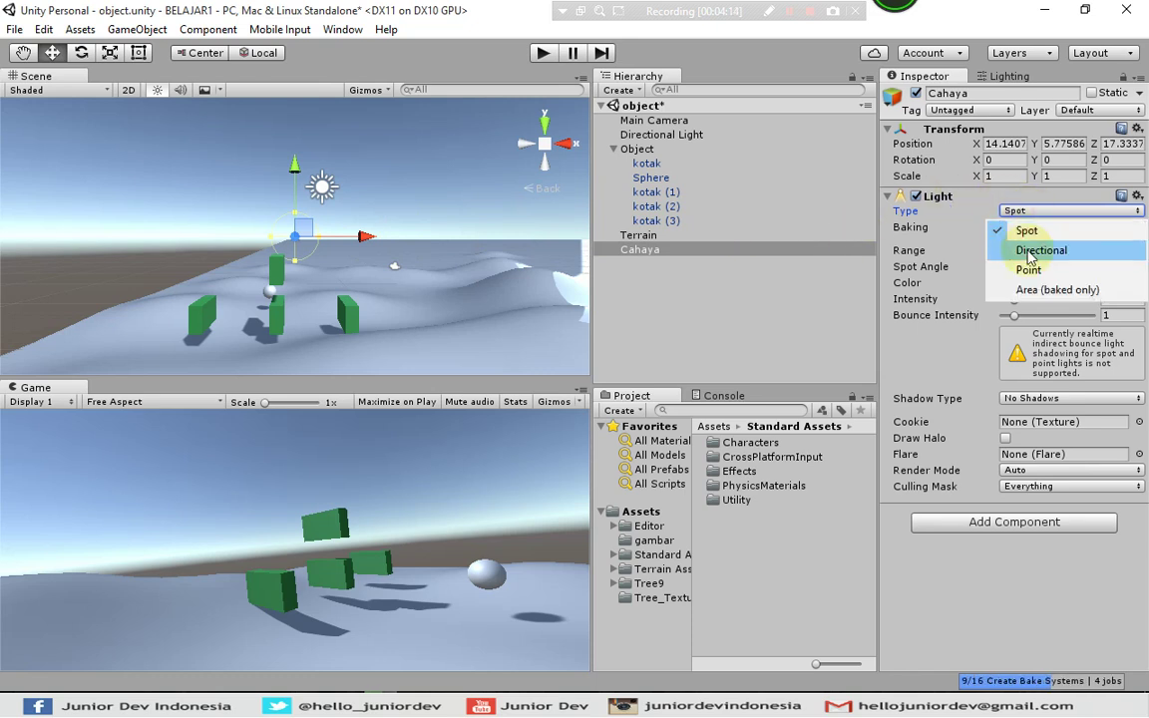
{"action": "left_click", "coordinate": [928, 262]}
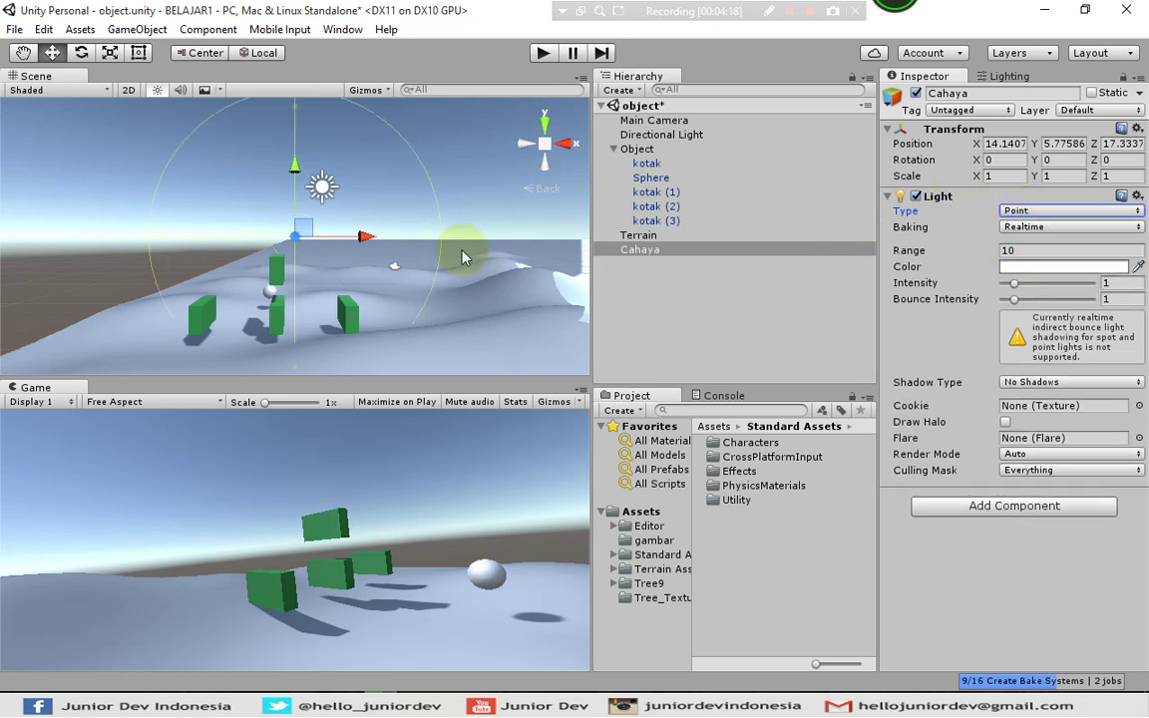
Step: Move the Cahaya light along X to about 21.41, and disable the Light component on the Directional Light
{"action": "left_click_drag", "start_coordinate": [369, 241], "coordinate": [465, 245]}
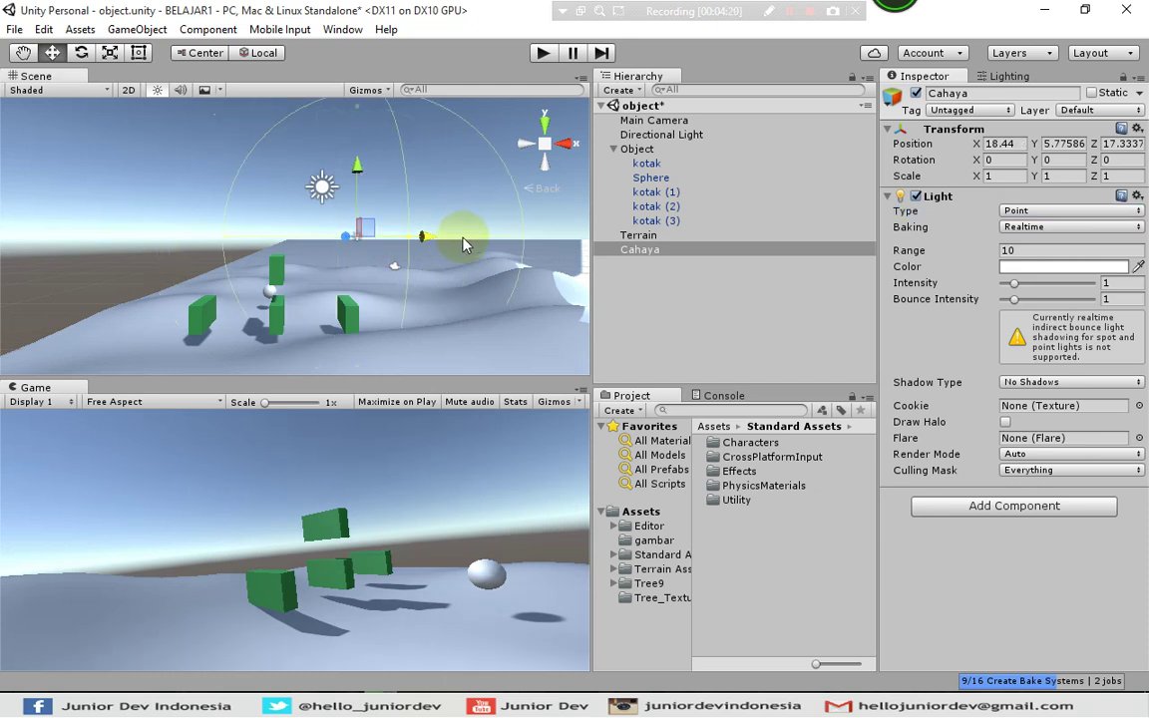
{"action": "left_click", "coordinate": [661, 135]}
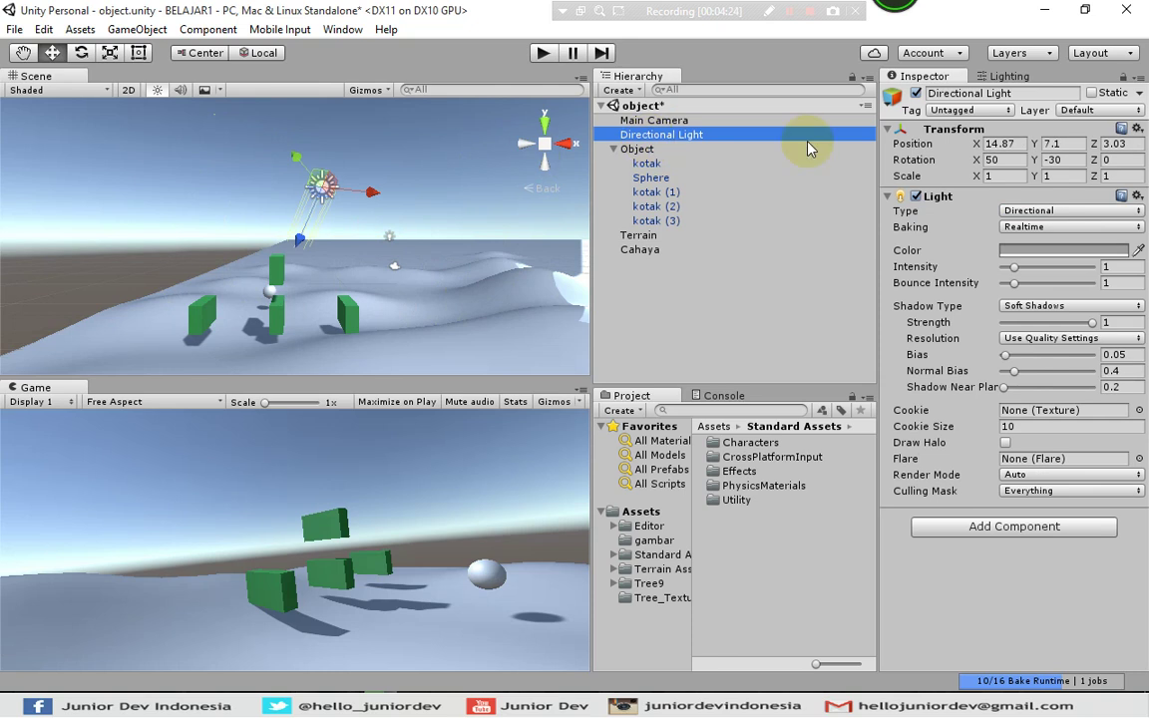
{"action": "left_click", "coordinate": [916, 199]}
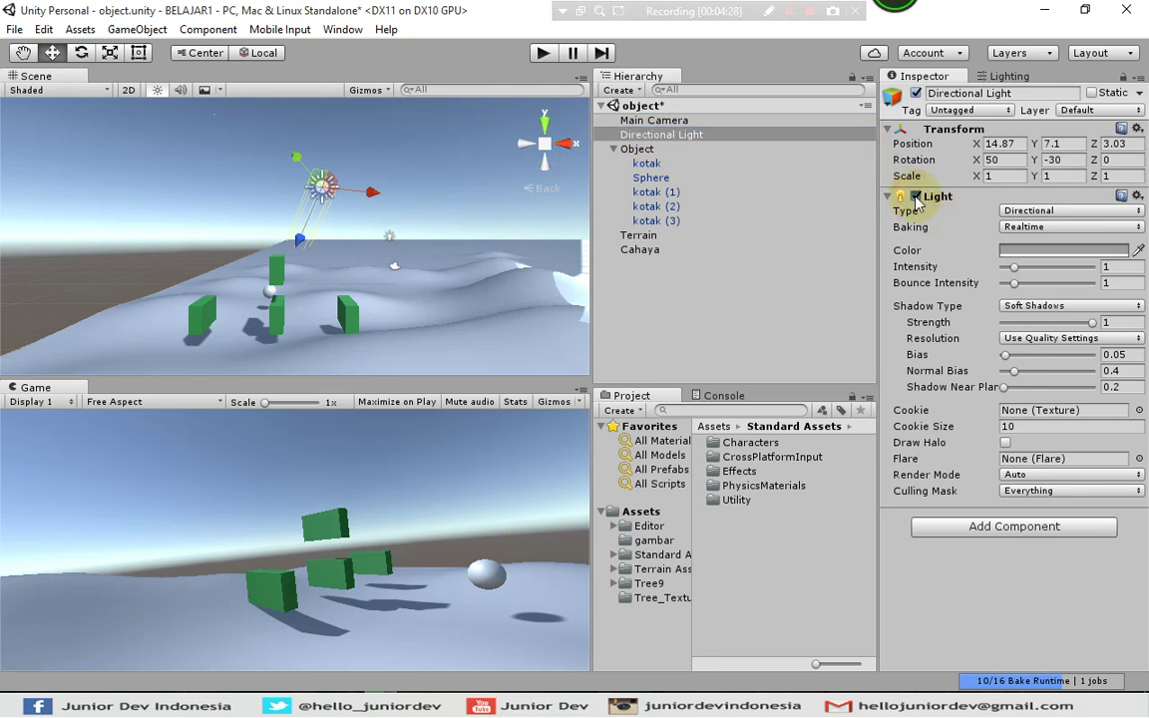
{"action": "left_click", "coordinate": [916, 198]}
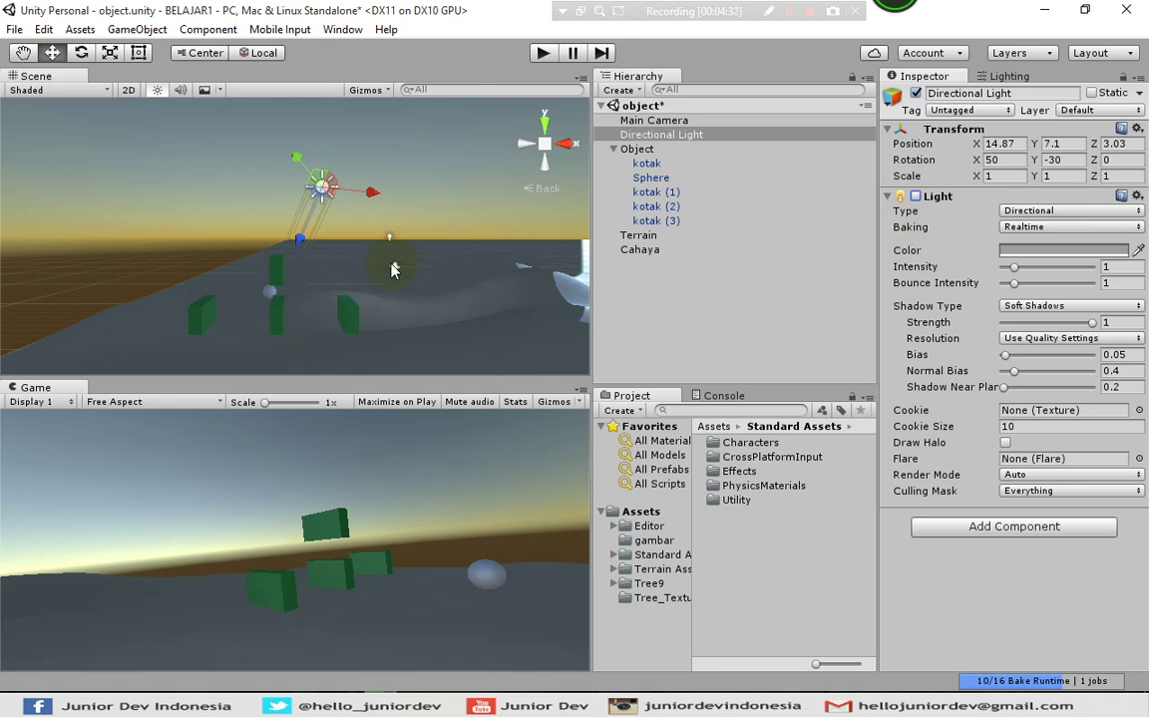
Step: Rotate Cahaya about 49 degrees around its Y axis and move it to about X 22.86, Z 15.65
{"action": "left_click", "coordinate": [635, 251]}
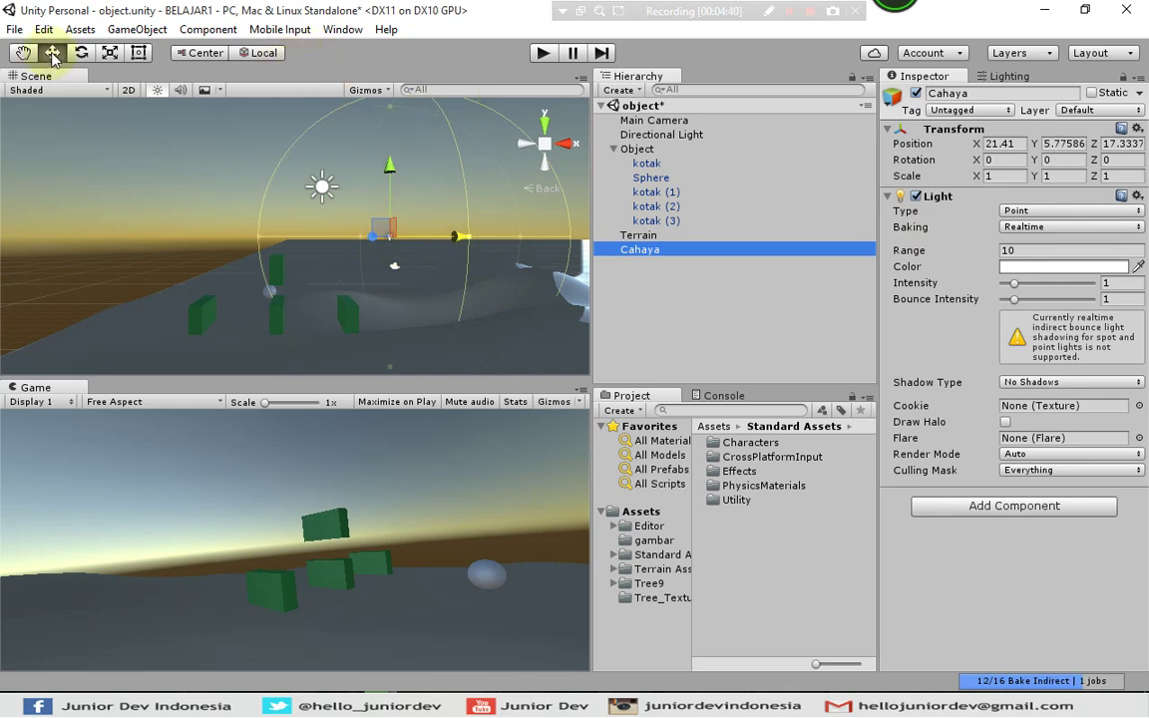
{"action": "left_click", "coordinate": [81, 53]}
{"action": "left_click_drag", "start_coordinate": [450, 241], "coordinate": [310, 220]}
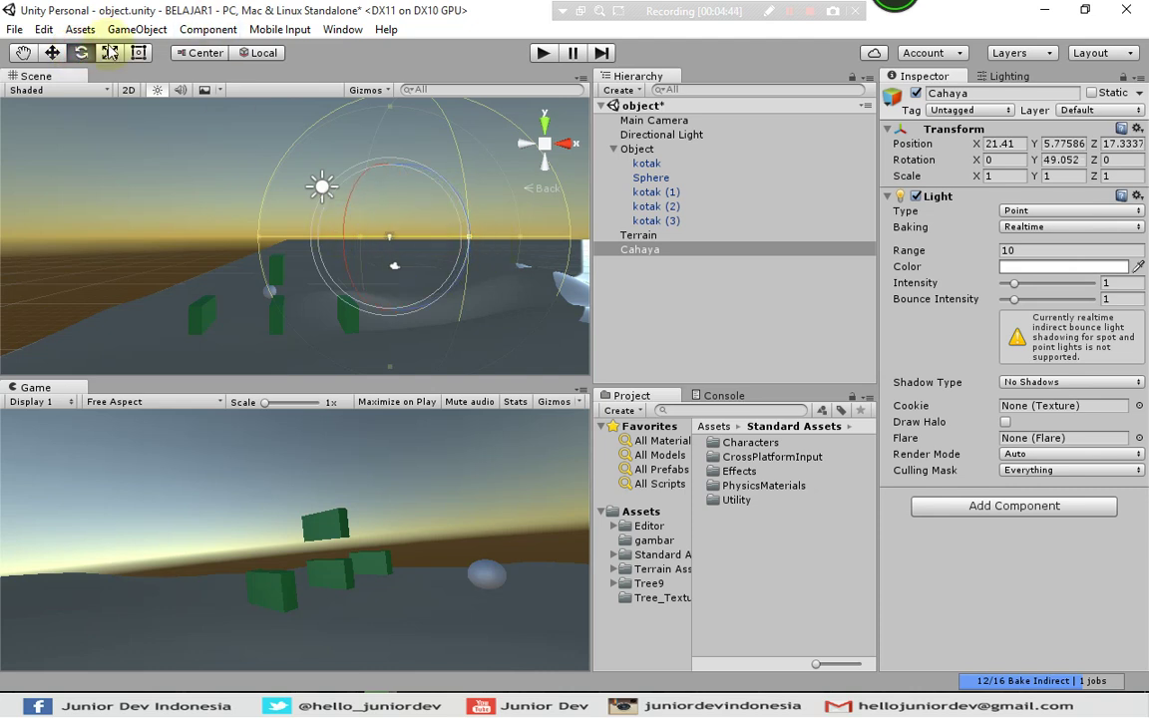
{"action": "left_click", "coordinate": [52, 53]}
{"action": "left_click_drag", "start_coordinate": [465, 241], "coordinate": [415, 231]}
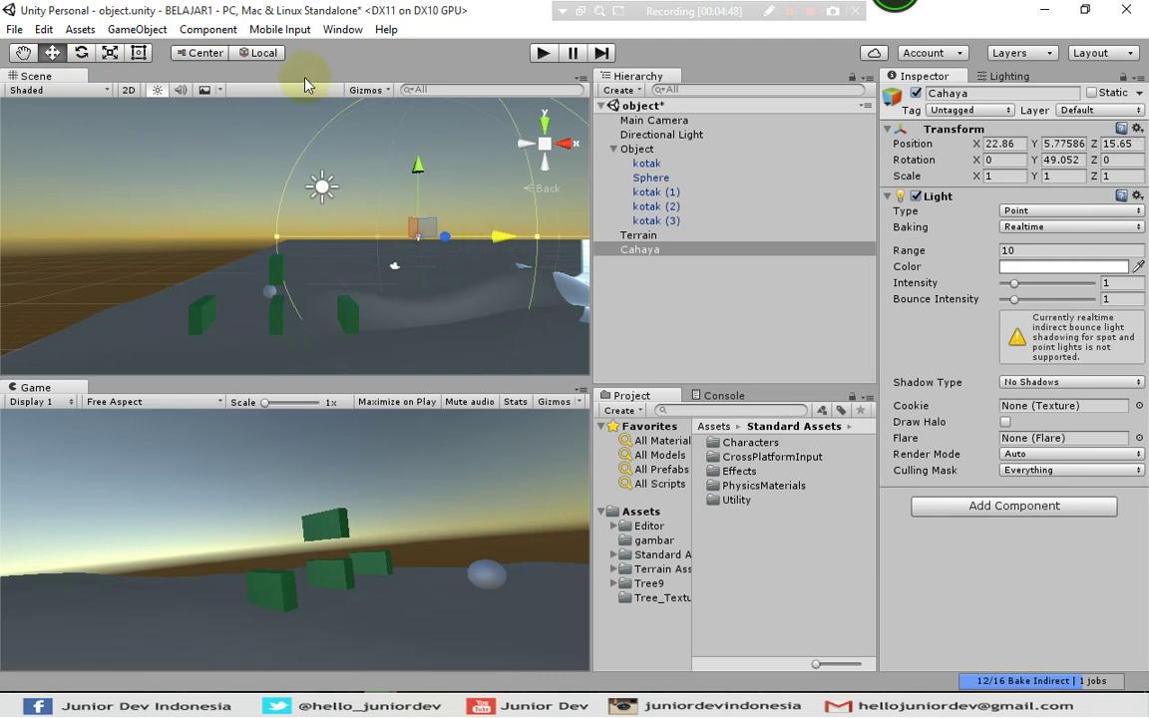
Step: From the top view, move Cahaya along the global axes to about X 15.03, Z 9.69, then restore local handle orientation
{"action": "left_click", "coordinate": [545, 124]}
{"action": "left_click", "coordinate": [239, 54]}
{"action": "left_click_drag", "start_coordinate": [409, 196], "coordinate": [407, 267]}
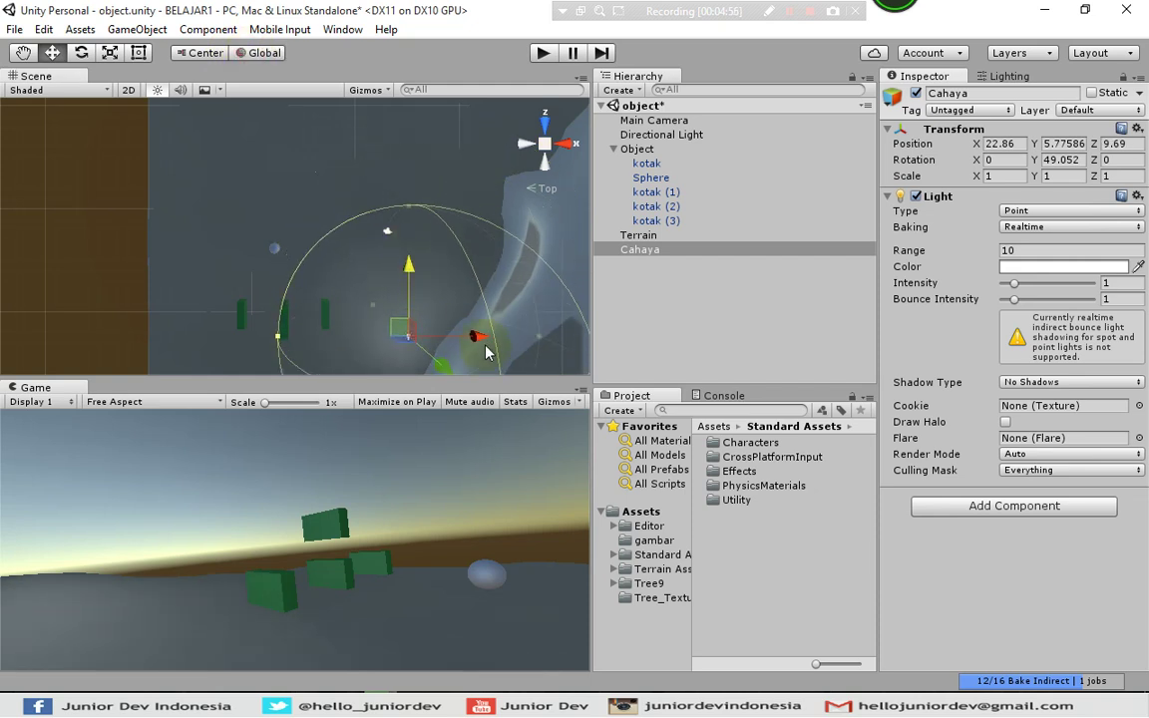
{"action": "left_click_drag", "start_coordinate": [480, 342], "coordinate": [379, 344]}
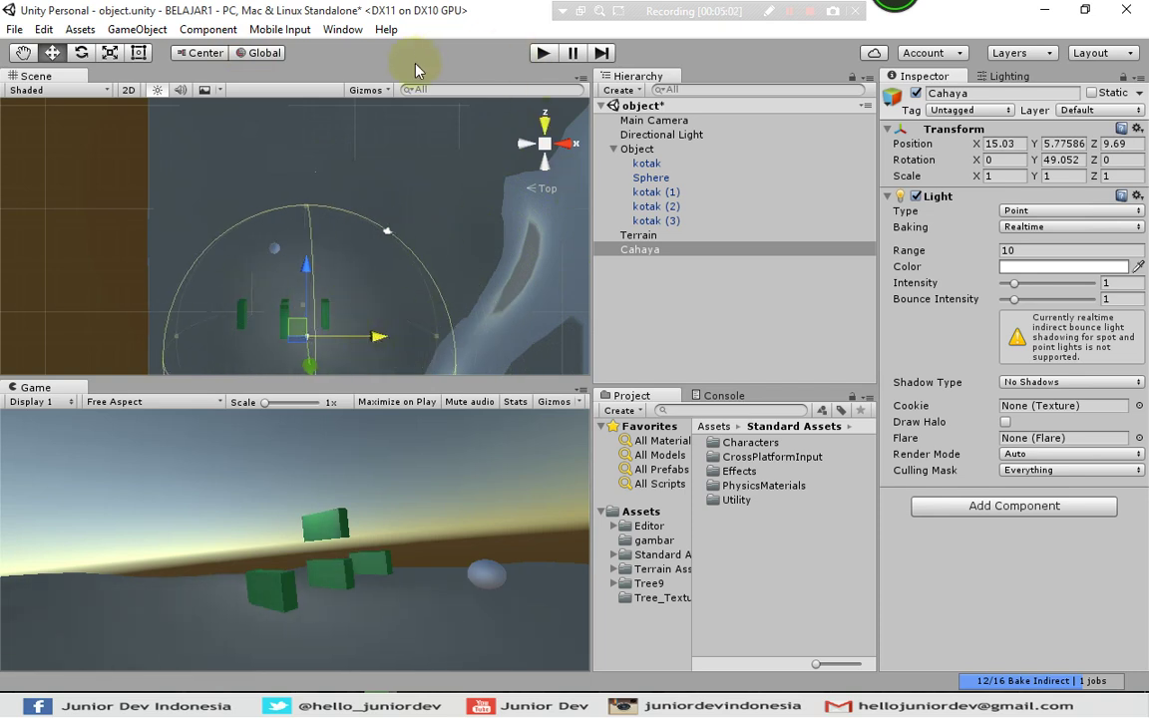
{"action": "left_click", "coordinate": [265, 55]}
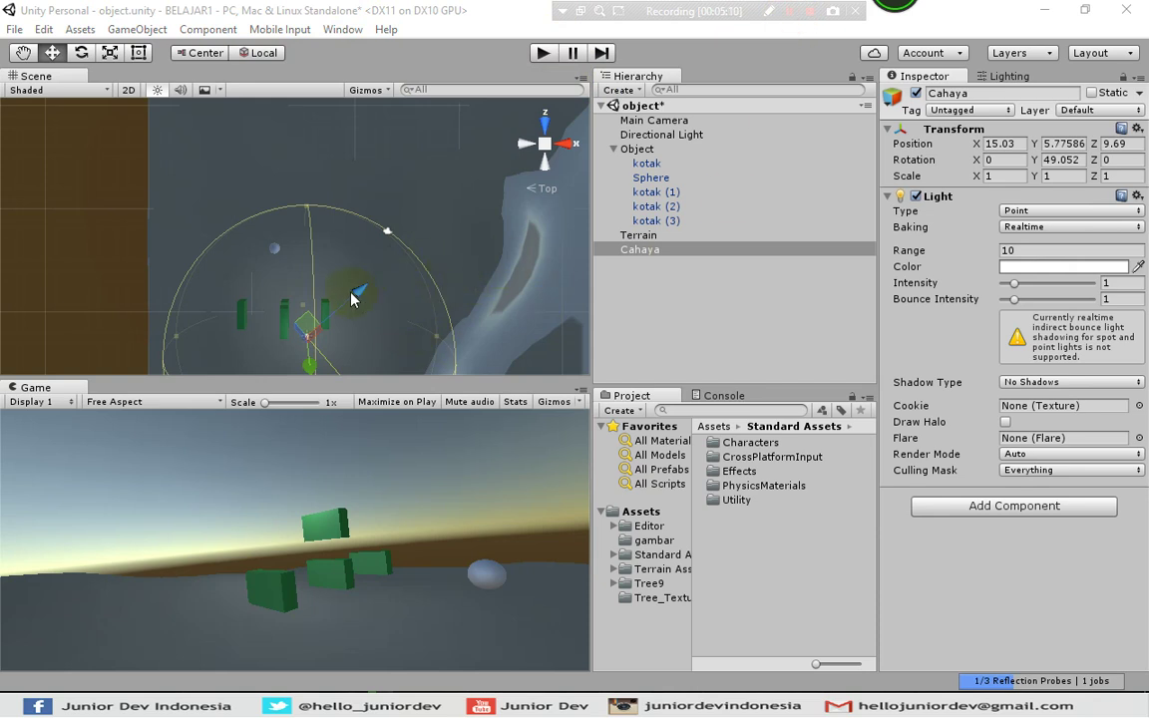
Step: Set the Cahaya light's baking to Baked, its range to 30 and its intensity to about 2.44
{"action": "left_click", "coordinate": [1018, 229]}
{"action": "left_click", "coordinate": [1006, 264]}
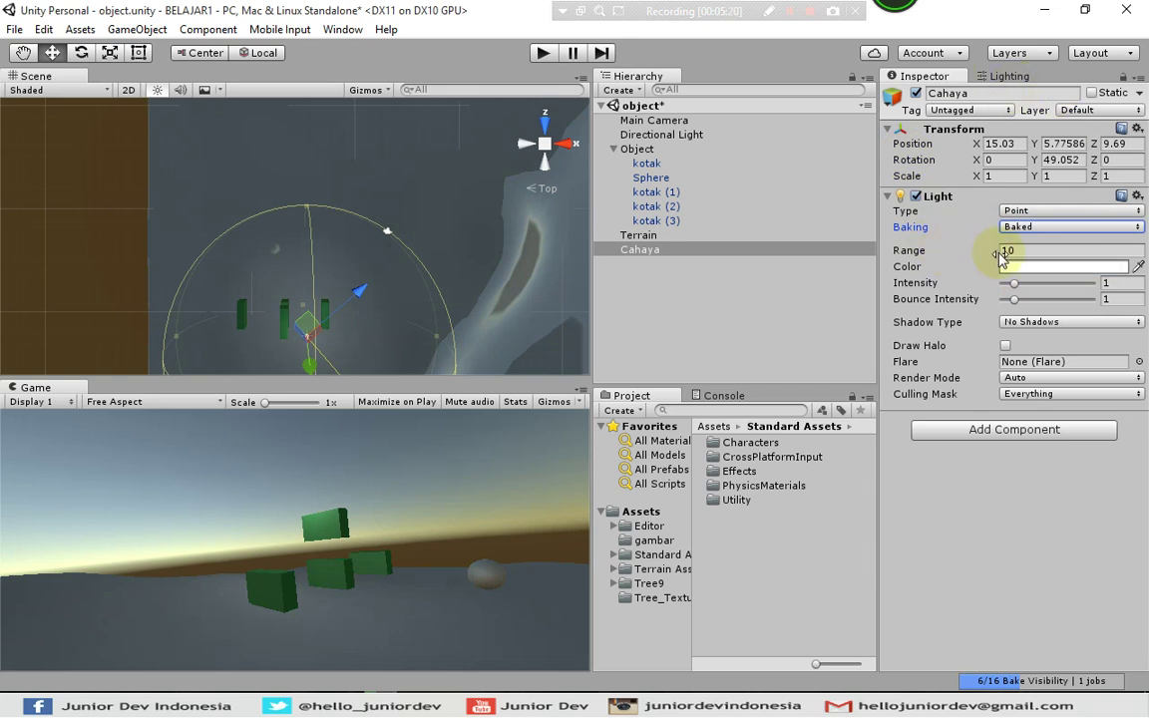
{"action": "left_click_drag", "start_coordinate": [1016, 287], "coordinate": [1062, 282]}
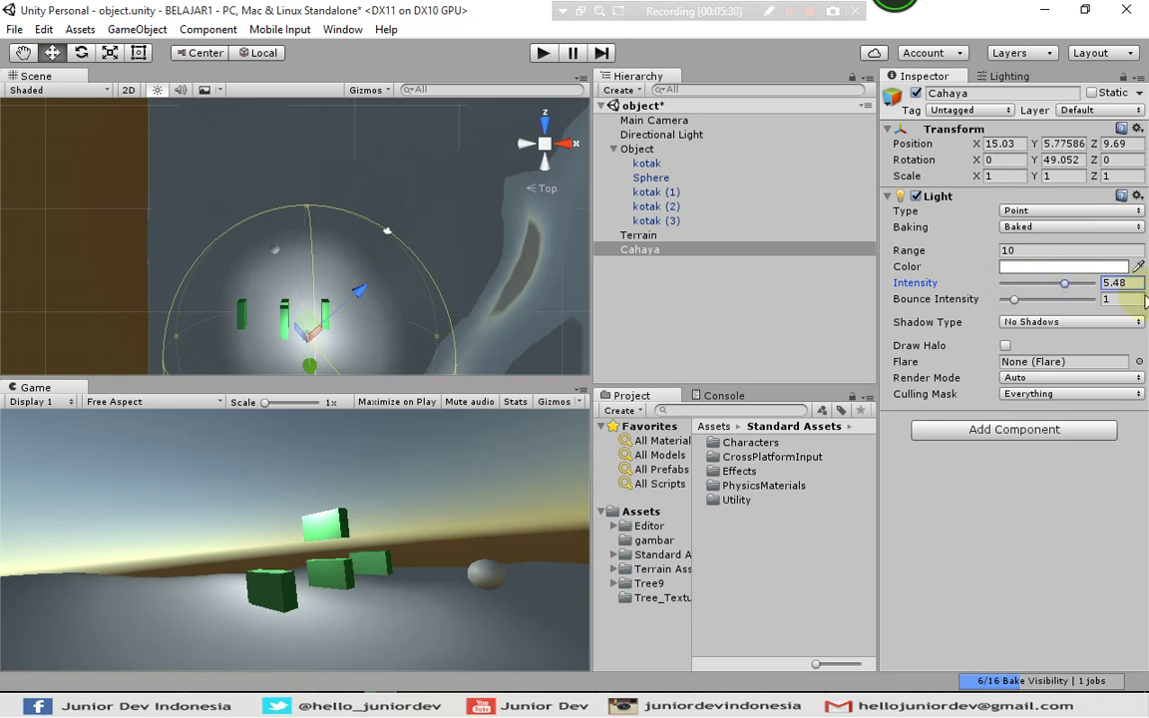
{"action": "left_click", "coordinate": [984, 254]}
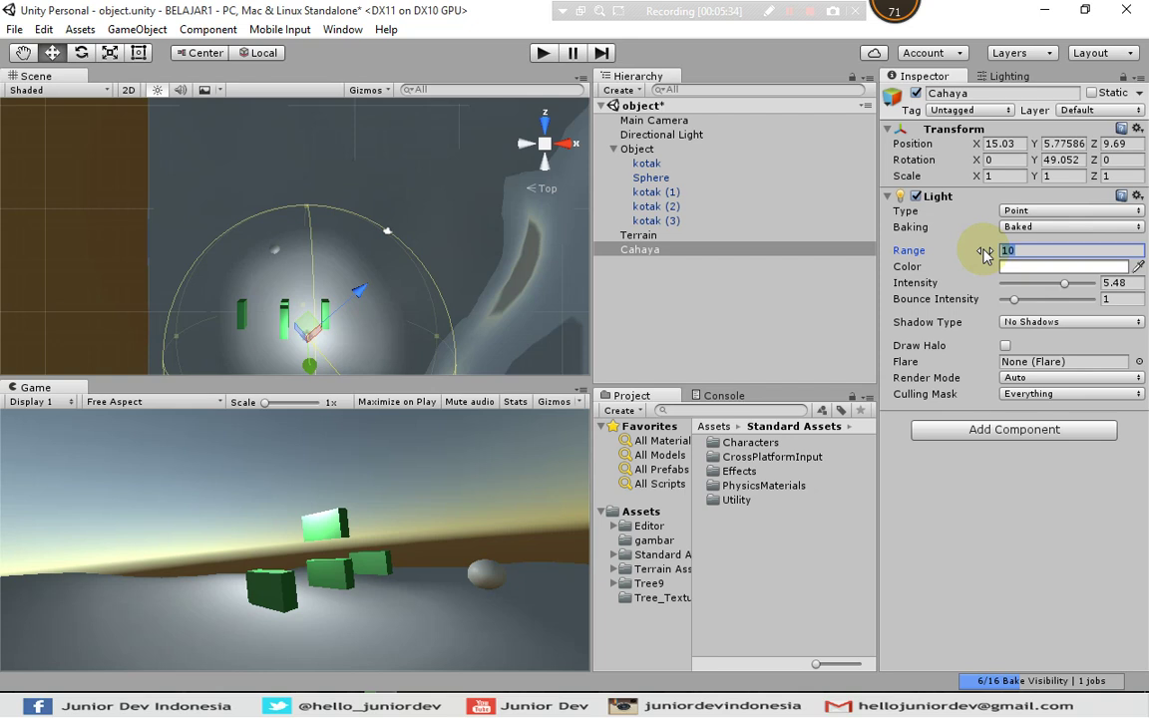
{"action": "type", "text": "3"}
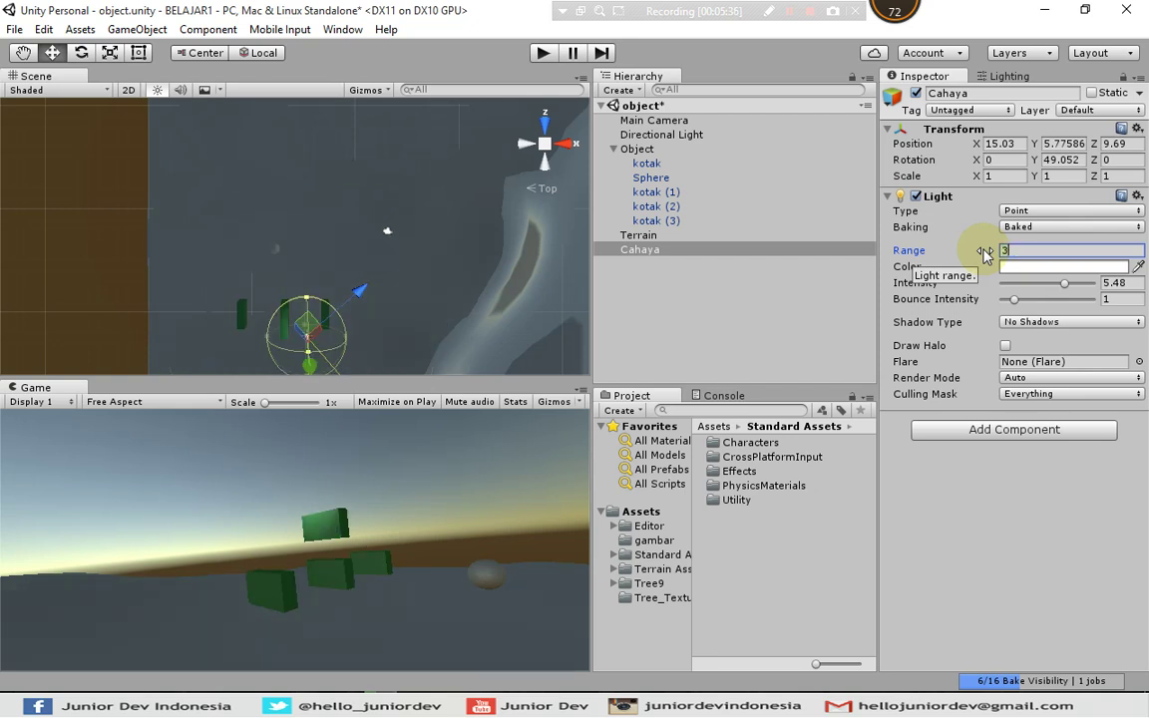
{"action": "type", "text": "0"}
{"action": "left_click_drag", "start_coordinate": [1064, 283], "coordinate": [1032, 289]}
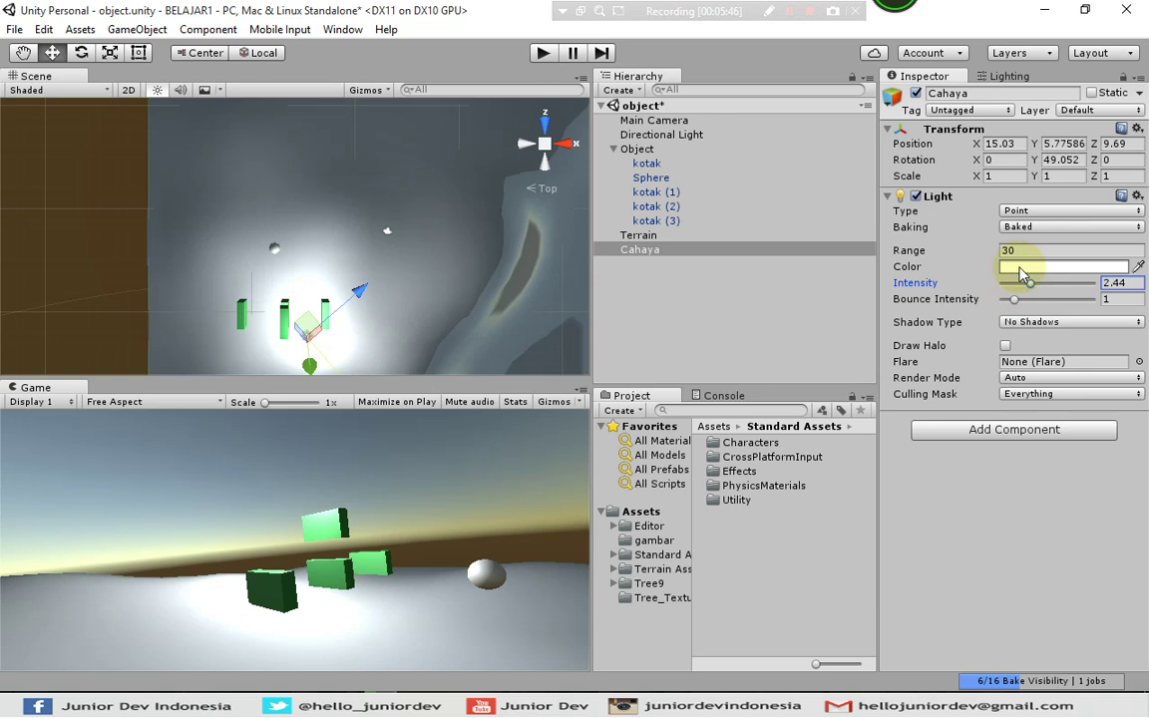
Step: Set the Cahaya light's color to a teal blue, hex 2AAEC8FF
{"action": "left_click", "coordinate": [1019, 267]}
{"action": "left_click_drag", "start_coordinate": [386, 177], "coordinate": [390, 188]}
{"action": "left_click", "coordinate": [432, 201]}
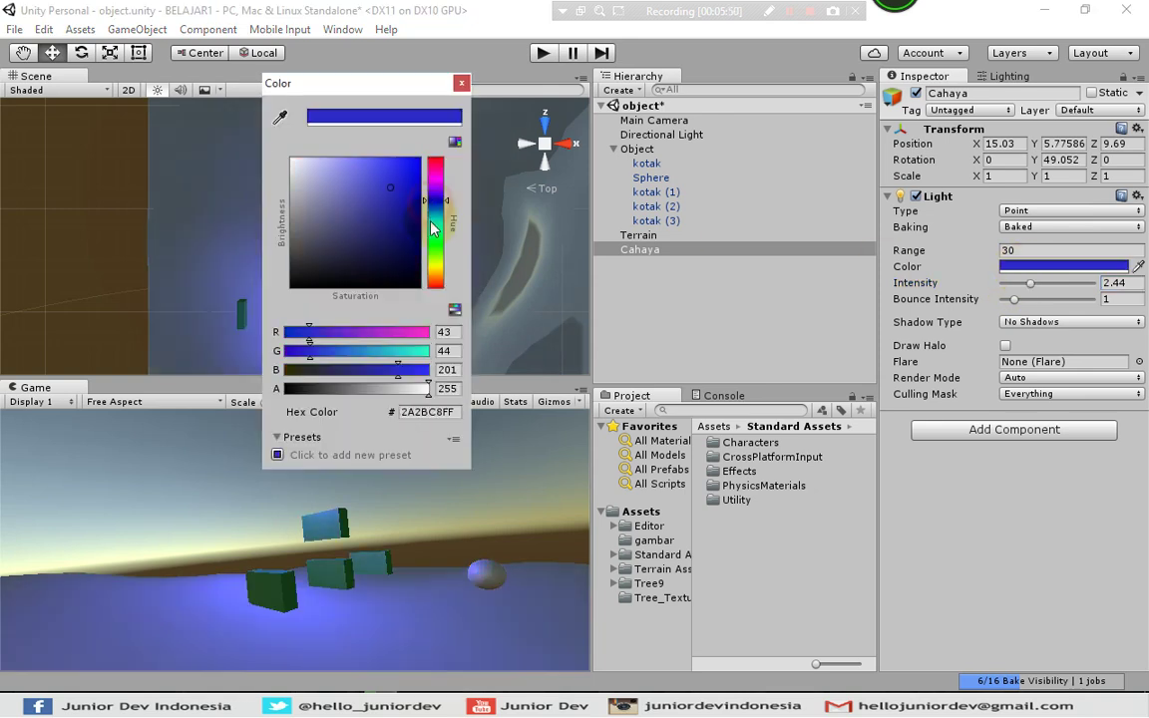
{"action": "left_click", "coordinate": [432, 219]}
{"action": "left_click", "coordinate": [460, 83]}
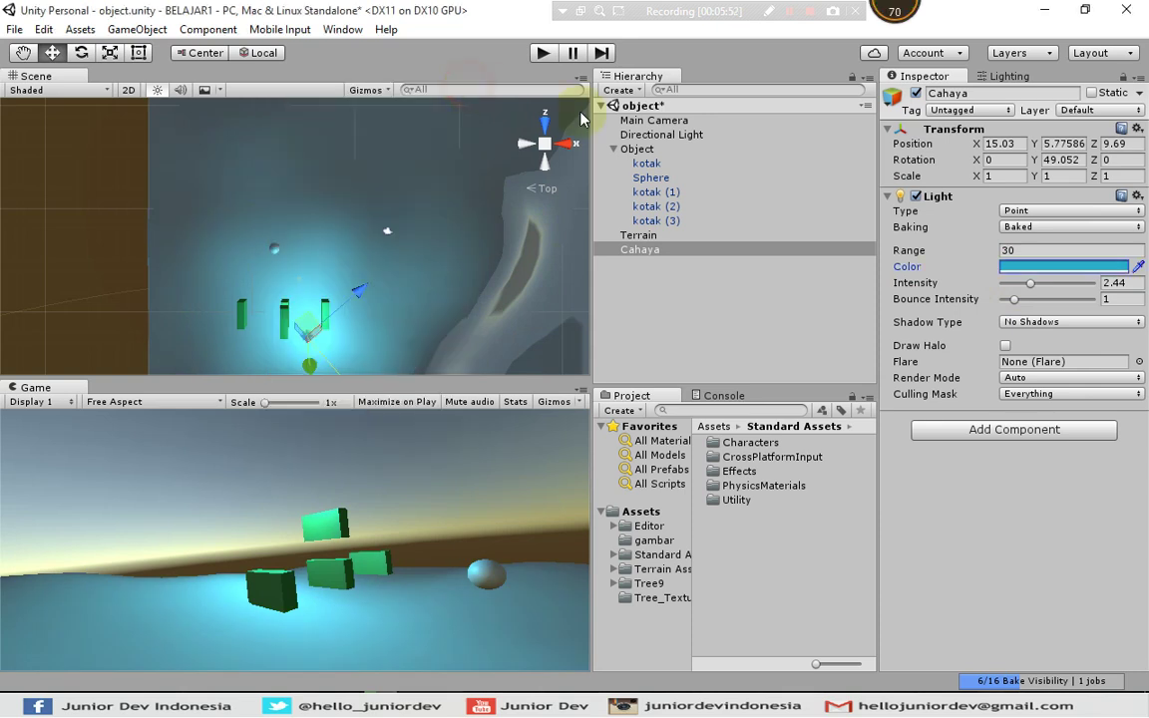
Step: Change the Cahaya light's color to yellow-green, hex B2C82AFF, and deselect the object
{"action": "left_click", "coordinate": [1055, 269]}
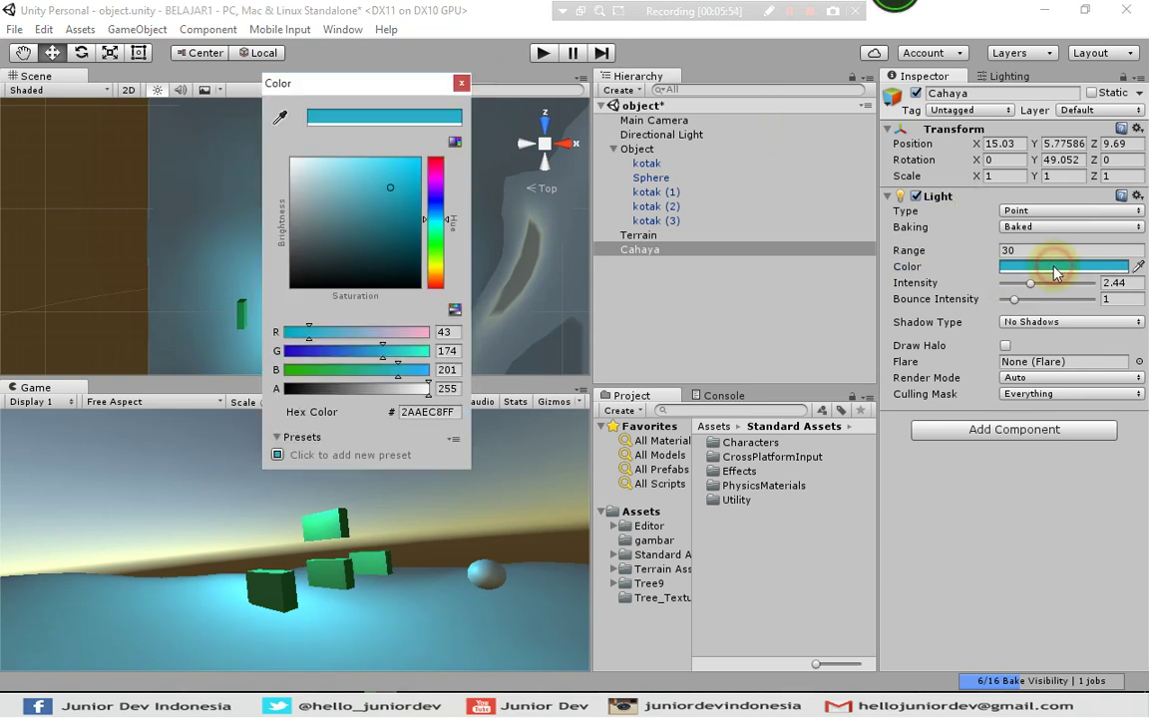
{"action": "left_click", "coordinate": [434, 265]}
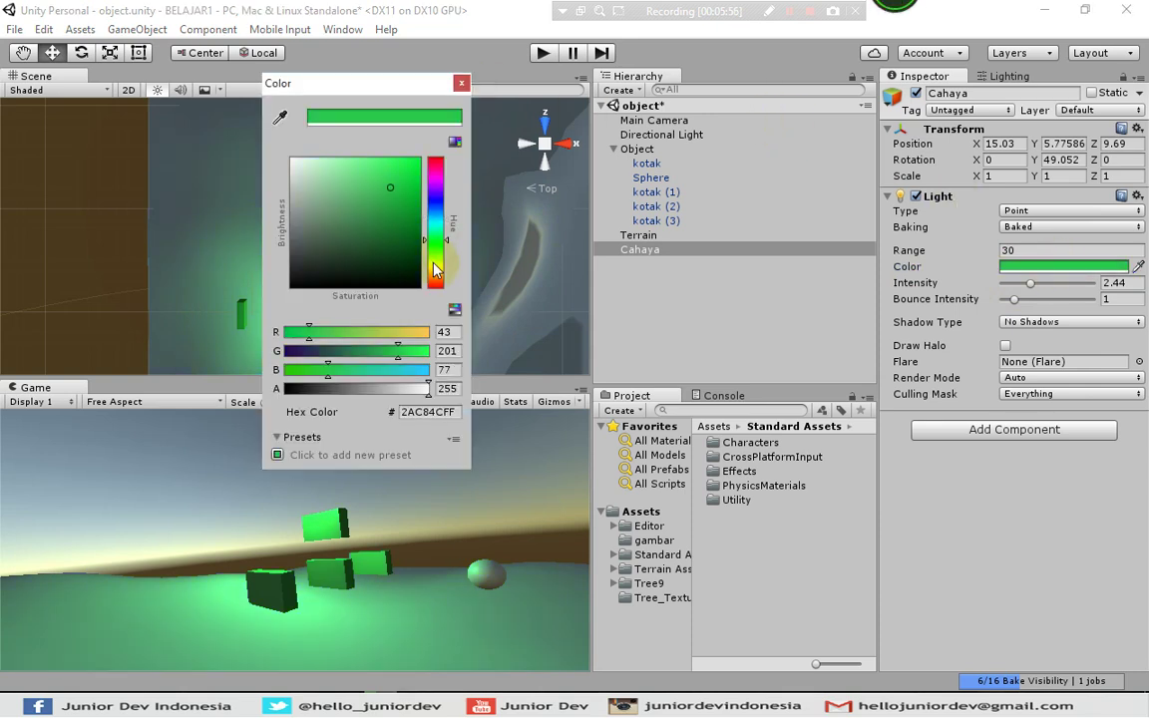
{"action": "left_click", "coordinate": [435, 264]}
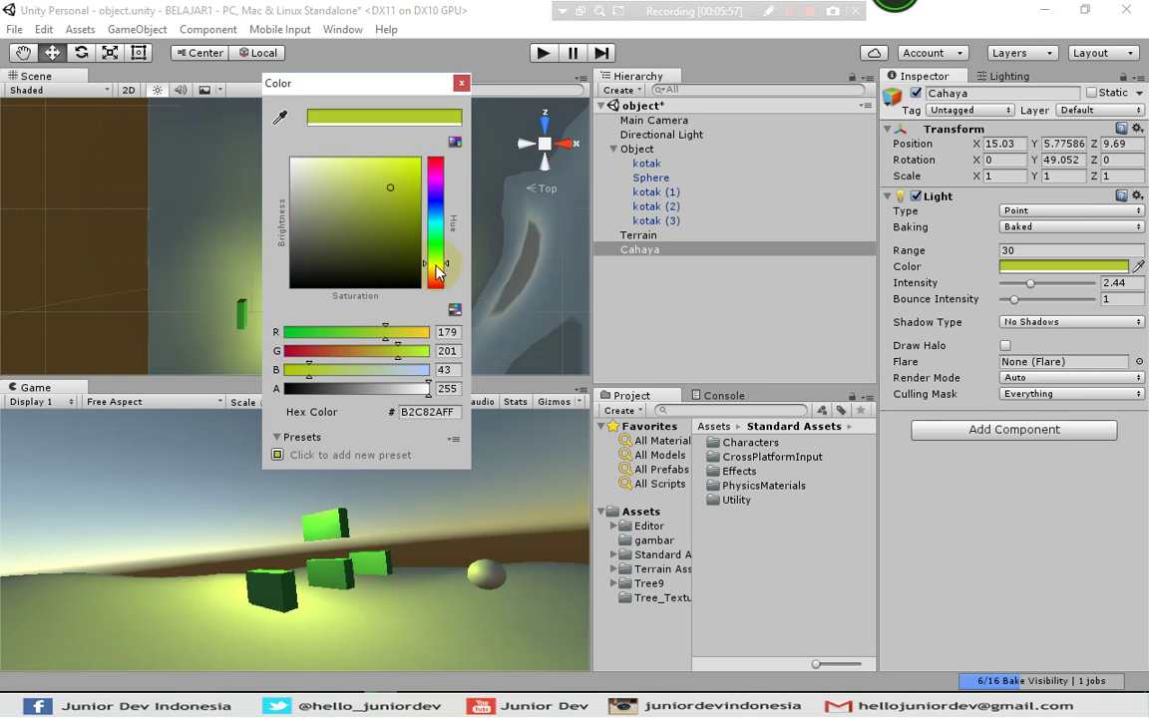
{"action": "left_click", "coordinate": [460, 85]}
{"action": "left_click", "coordinate": [733, 314]}
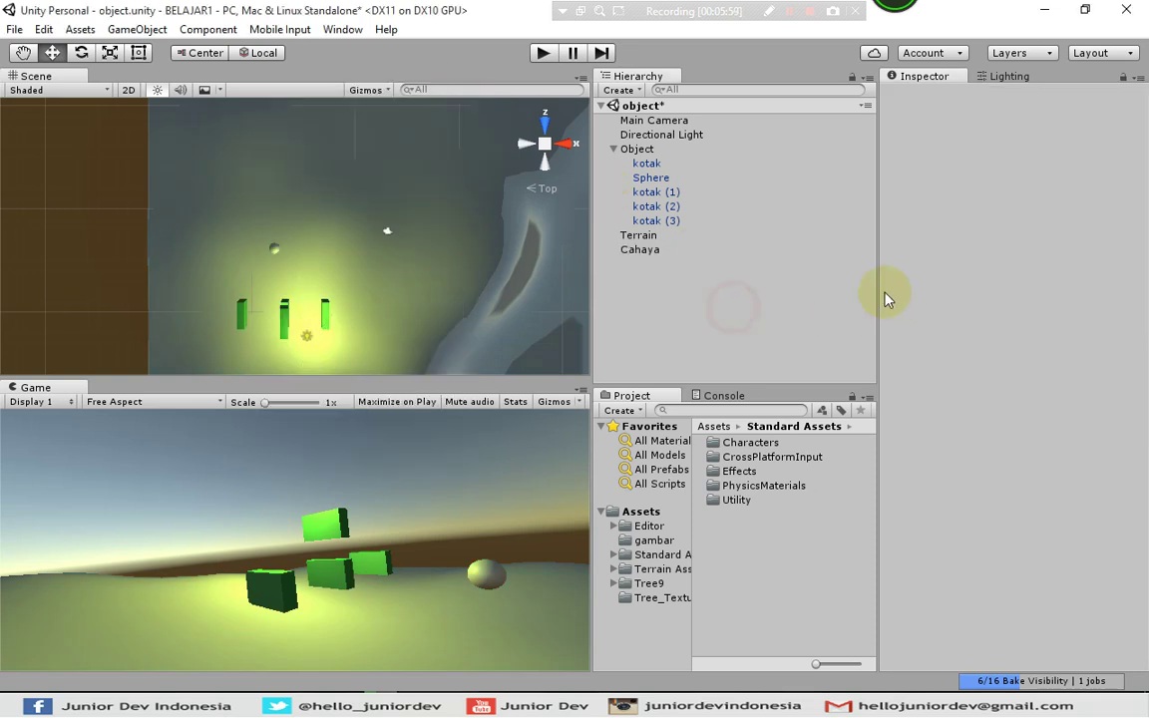
Step: Reselect Cahaya and raise its light's bounce intensity to about 2.6
{"action": "left_click", "coordinate": [638, 249]}
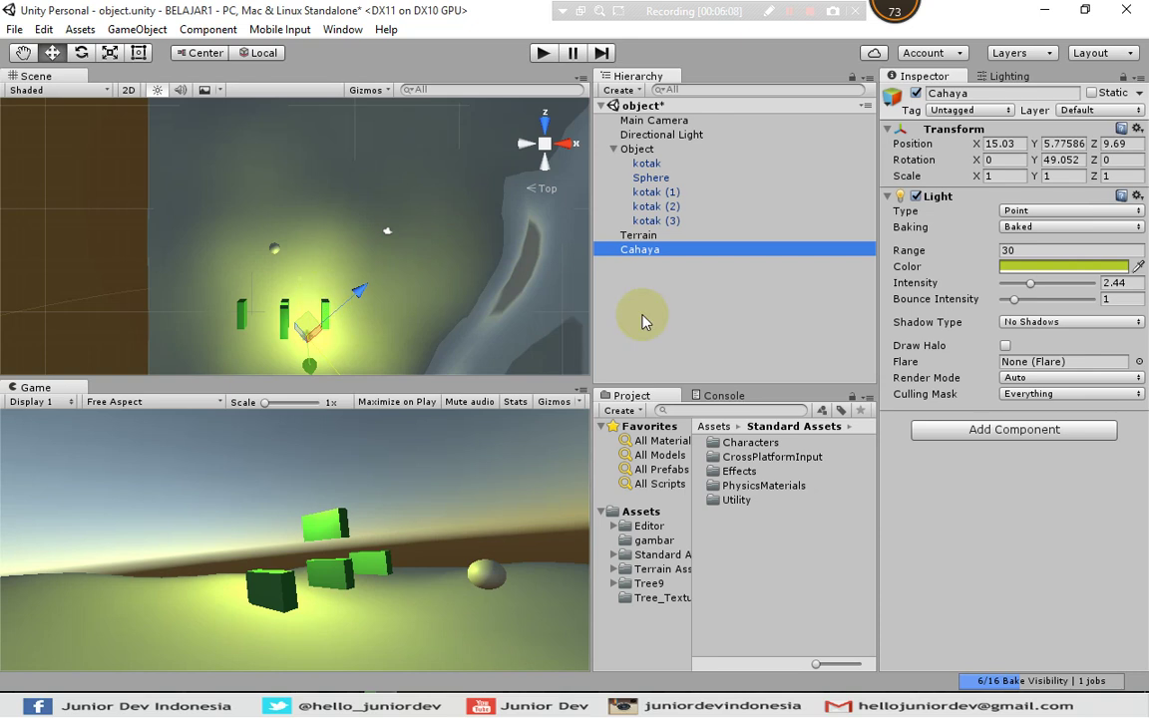
{"action": "left_click", "coordinate": [1015, 300]}
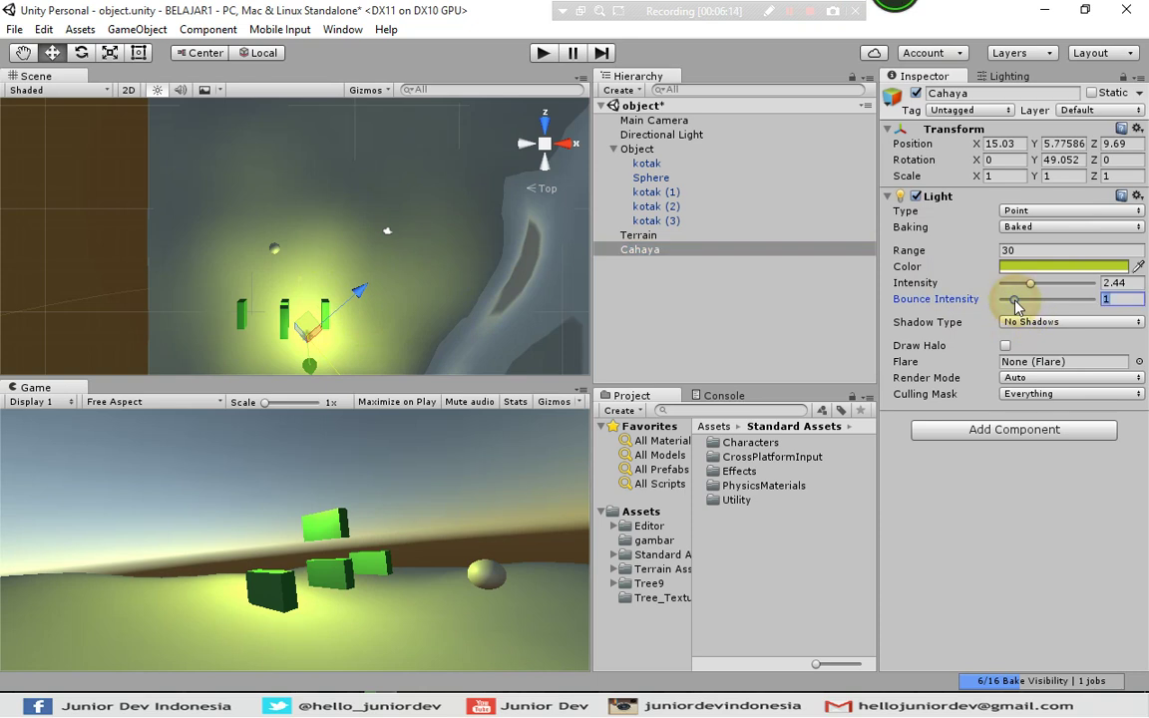
{"action": "left_click_drag", "start_coordinate": [1019, 305], "coordinate": [1030, 306]}
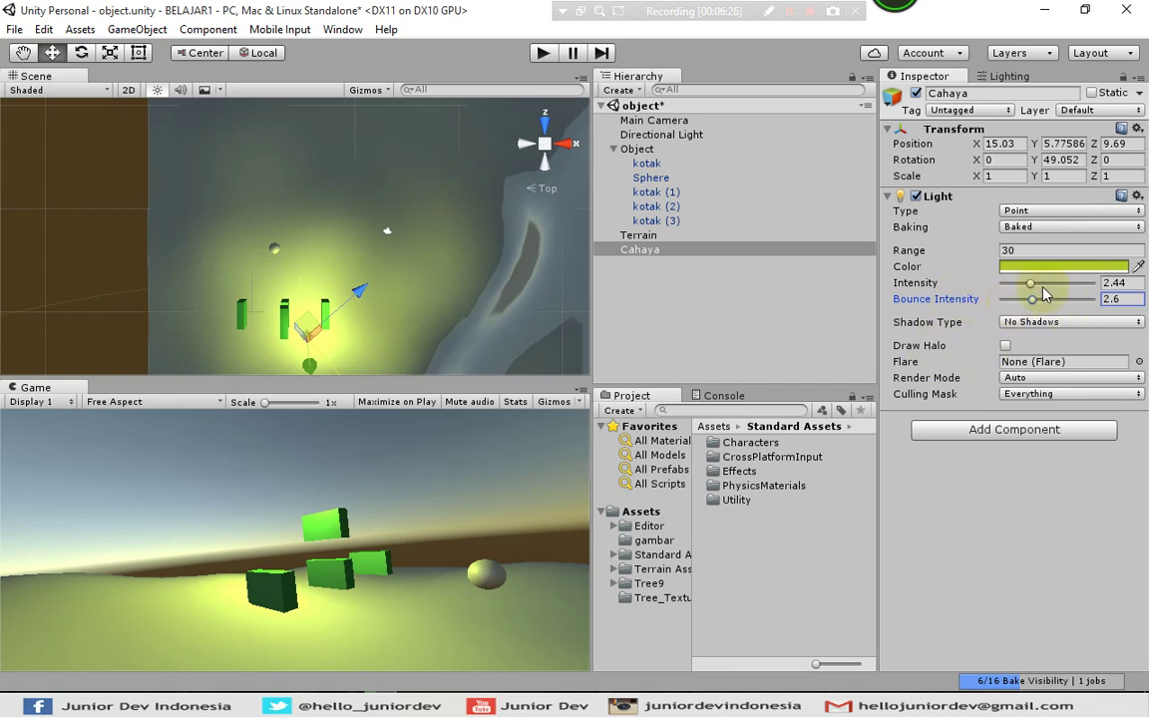
Step: Try Hard Shadows as the Cahaya light's shadow type, then set it to Soft Shadows
{"action": "left_click", "coordinate": [1038, 321]}
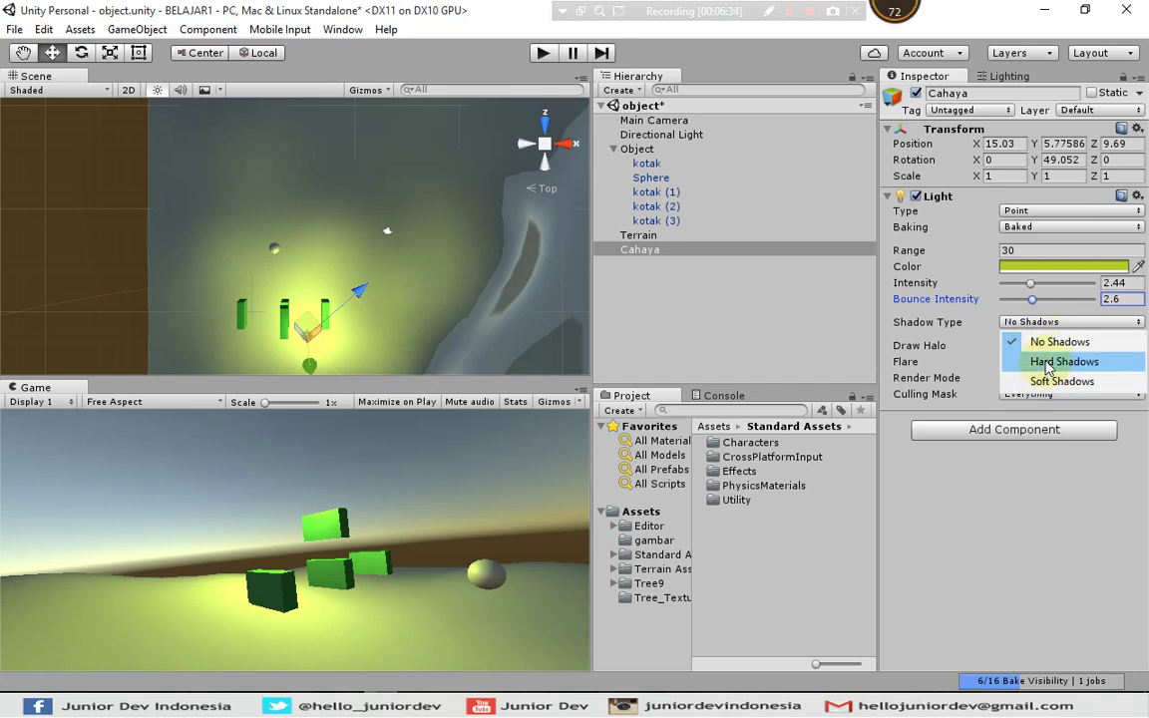
{"action": "left_click", "coordinate": [1047, 365]}
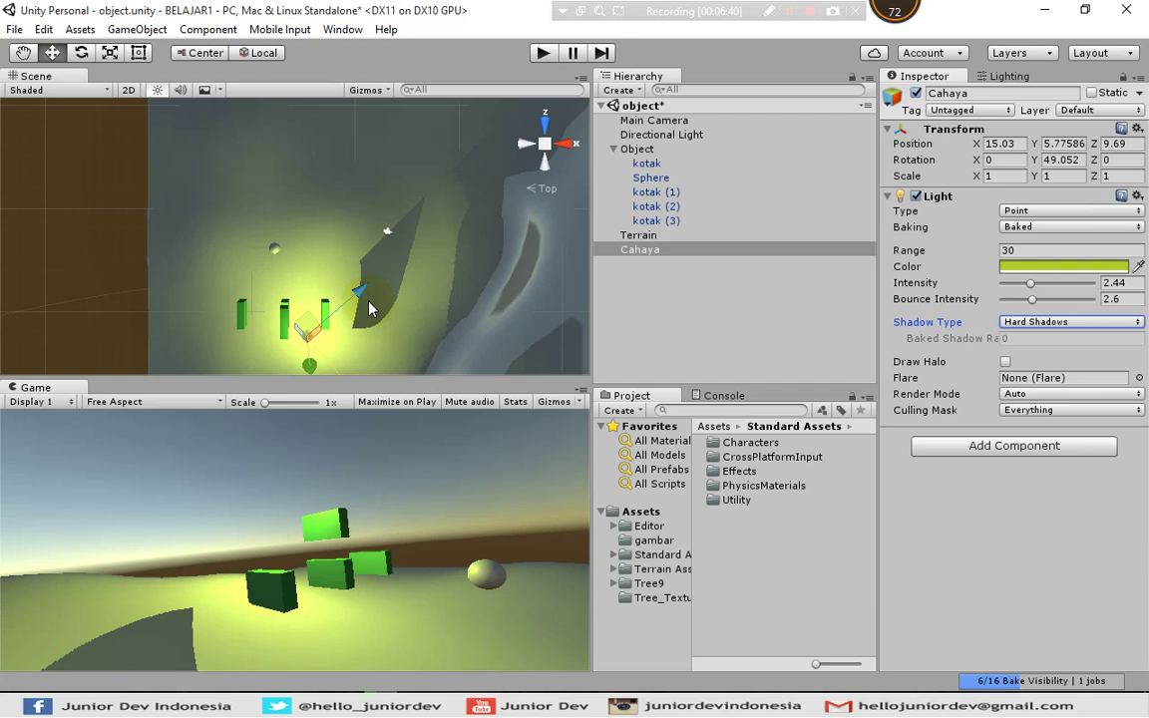
{"action": "left_click", "coordinate": [1028, 322]}
{"action": "left_click", "coordinate": [1057, 381]}
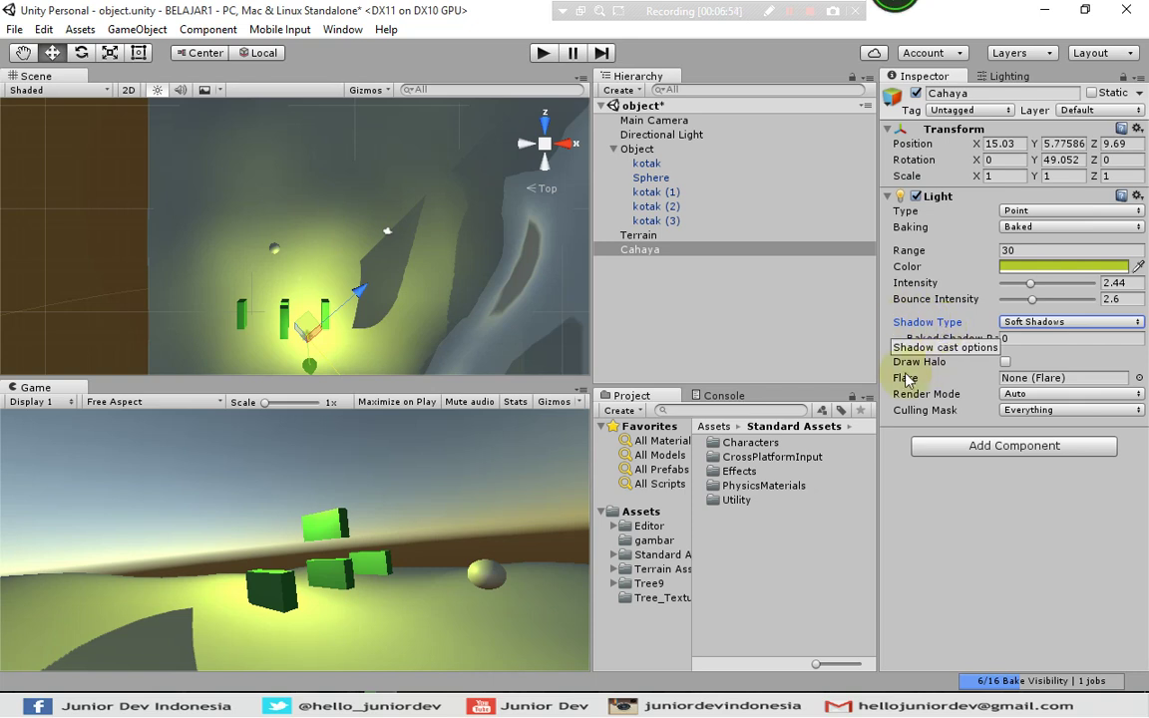
Step: Try the Sun and FlareSmall flares on the Cahaya light, then assign the 50mmZoom flare
{"action": "left_click", "coordinate": [969, 378]}
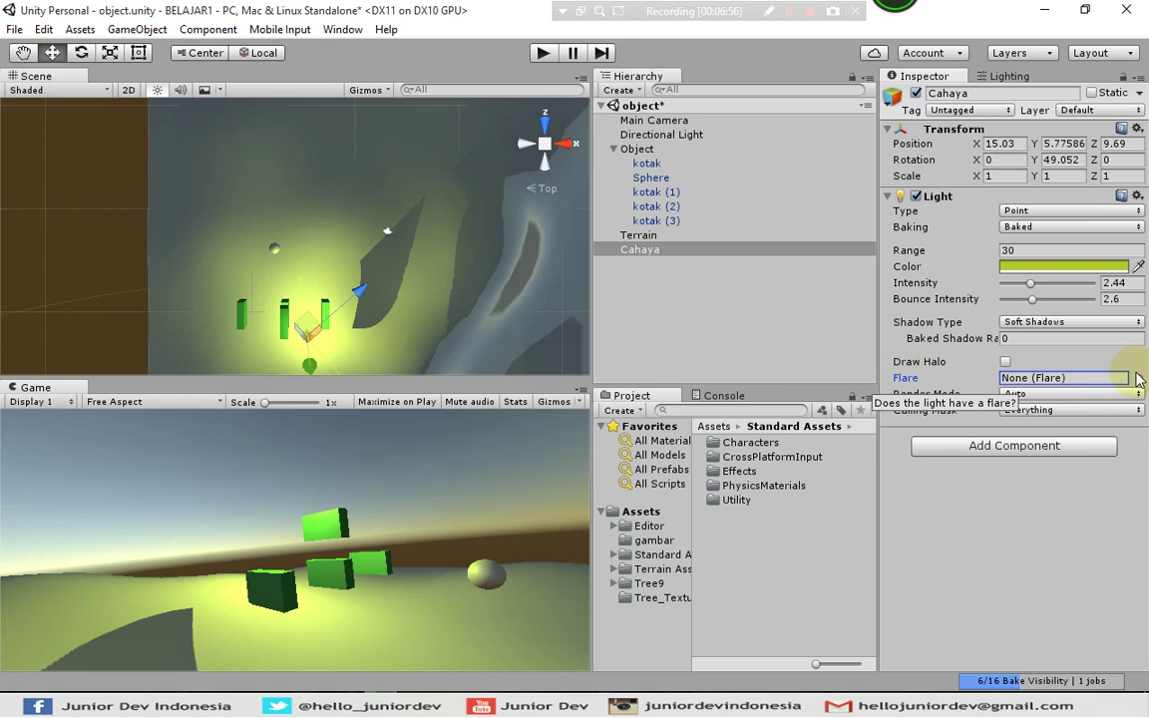
{"action": "left_click", "coordinate": [1139, 379]}
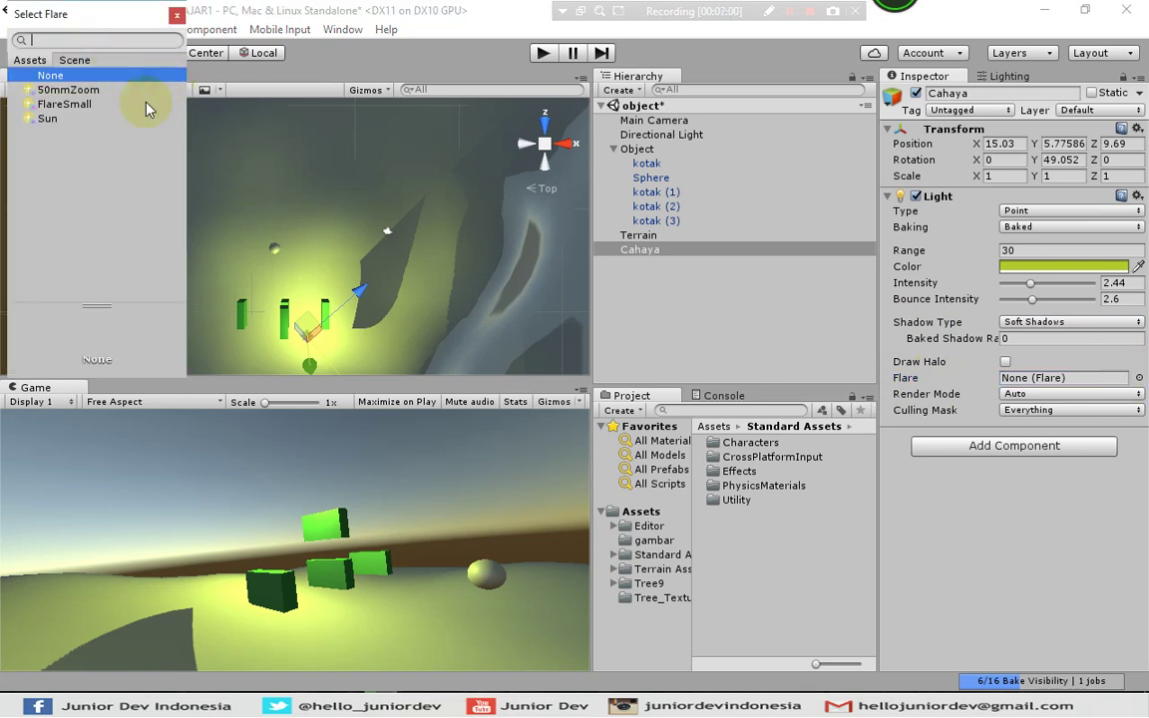
{"action": "left_click", "coordinate": [46, 119]}
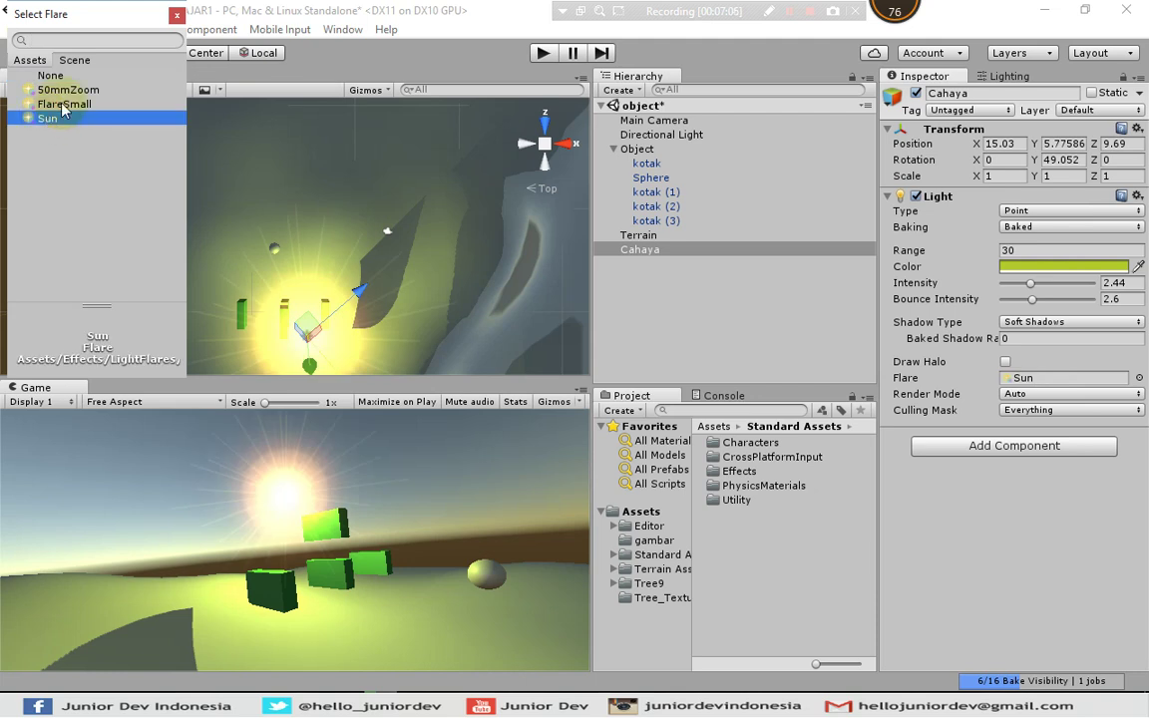
{"action": "left_click", "coordinate": [62, 106]}
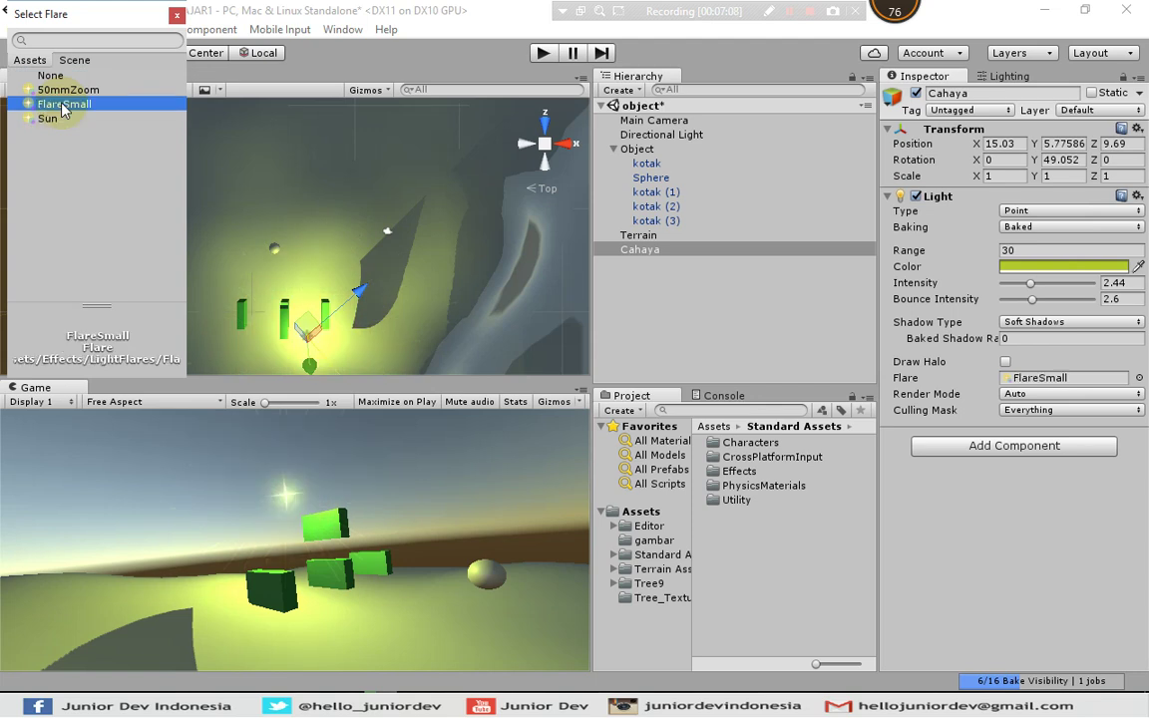
{"action": "left_click", "coordinate": [70, 91]}
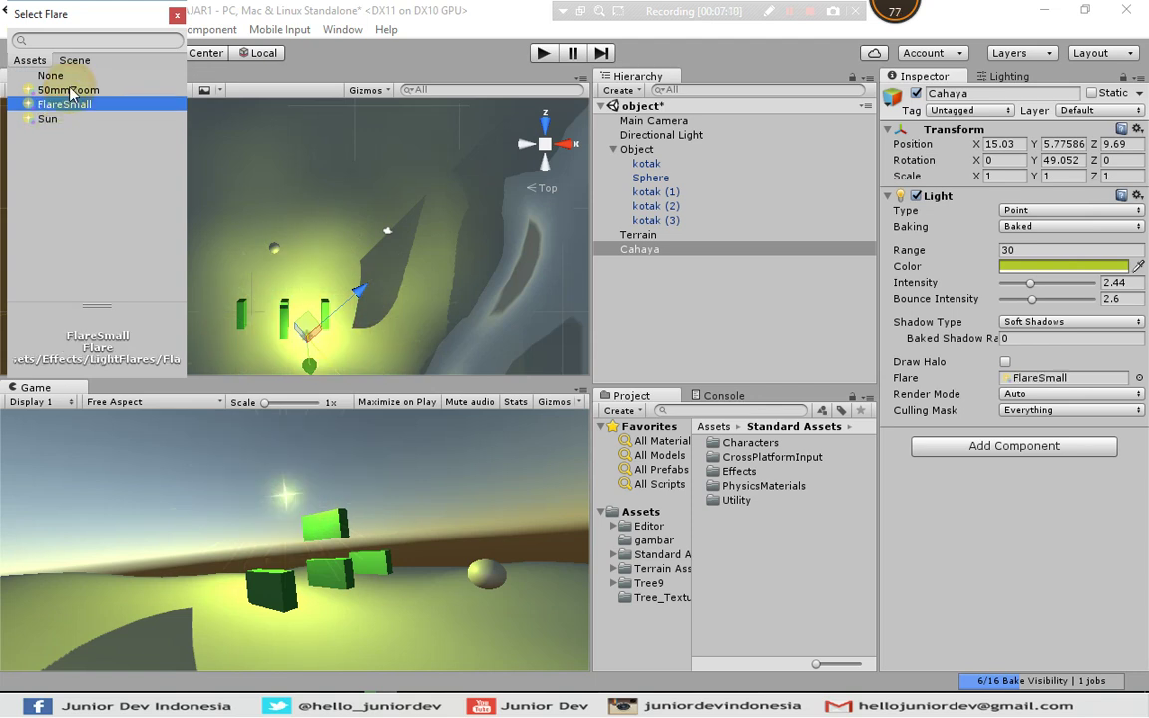
{"action": "left_click", "coordinate": [177, 15]}
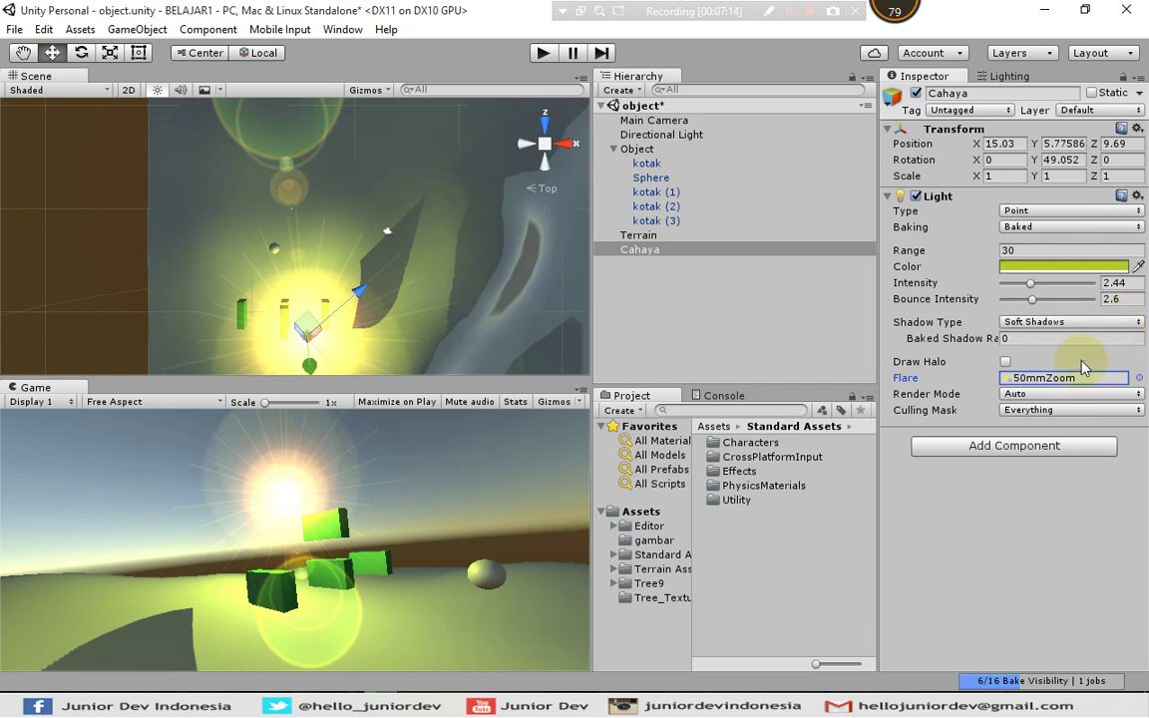
Step: Review the Cahaya light's culling mask options without changing them, and enable Draw Halo on the light
{"action": "left_click", "coordinate": [1014, 411]}
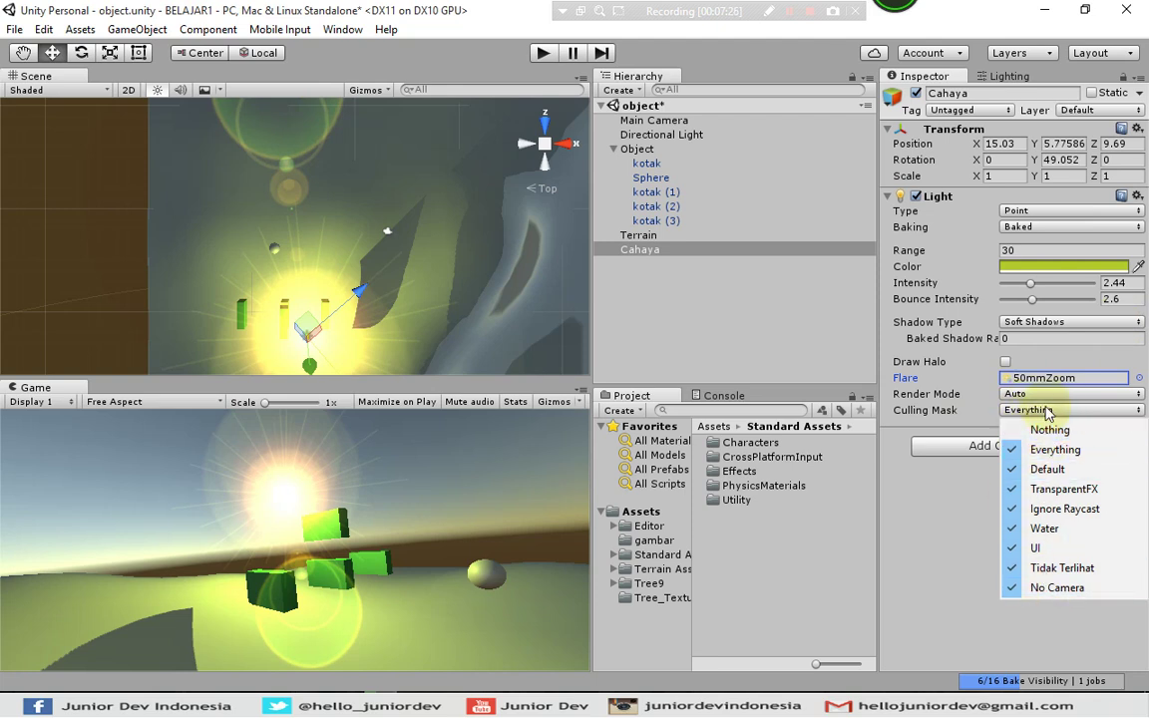
{"action": "left_click", "coordinate": [930, 365]}
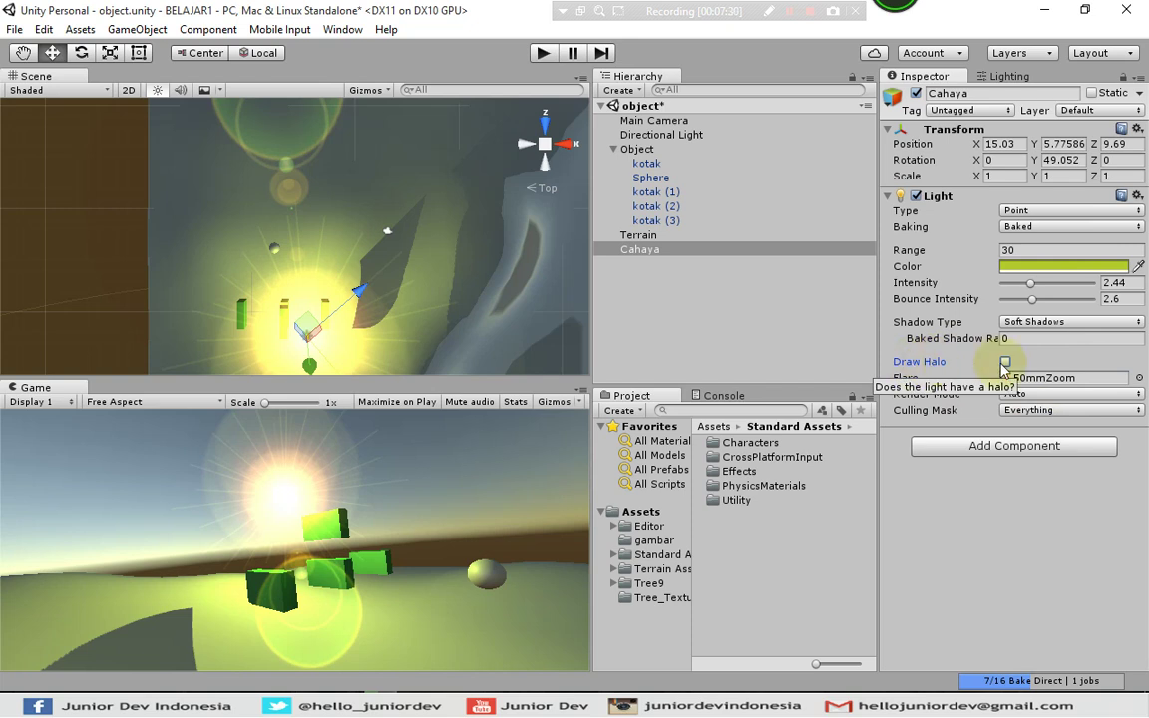
{"action": "left_click", "coordinate": [1005, 363]}
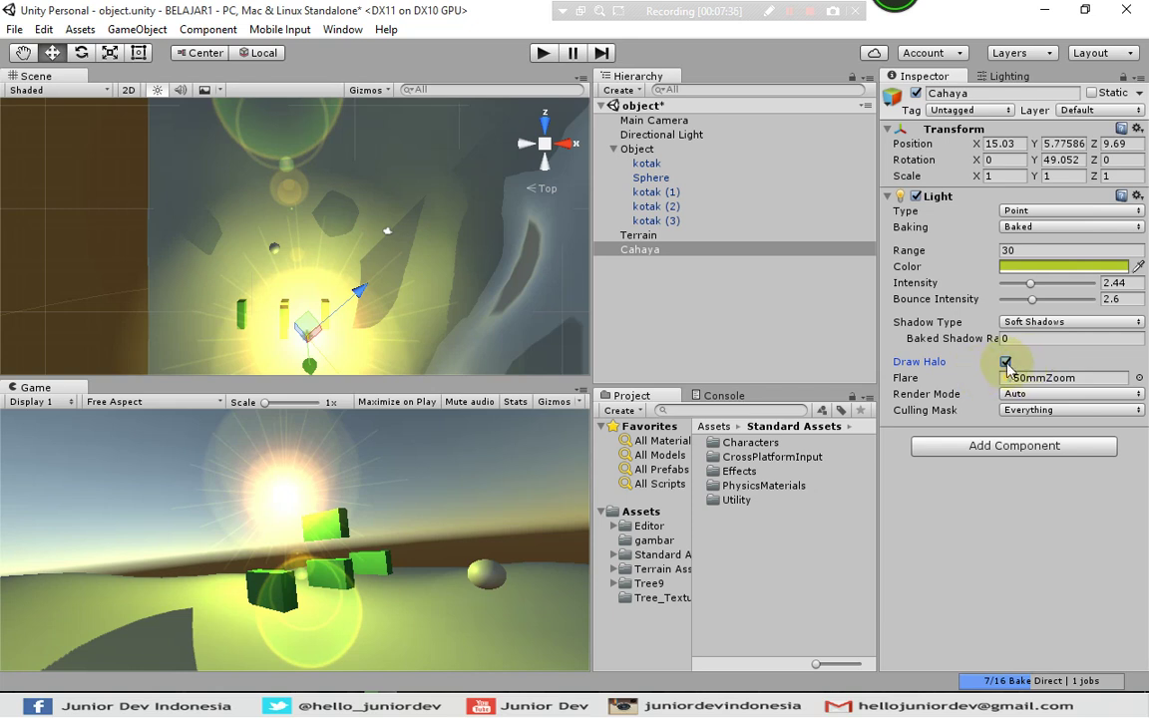
{"action": "left_click", "coordinate": [1006, 364]}
{"action": "left_click", "coordinate": [1006, 363]}
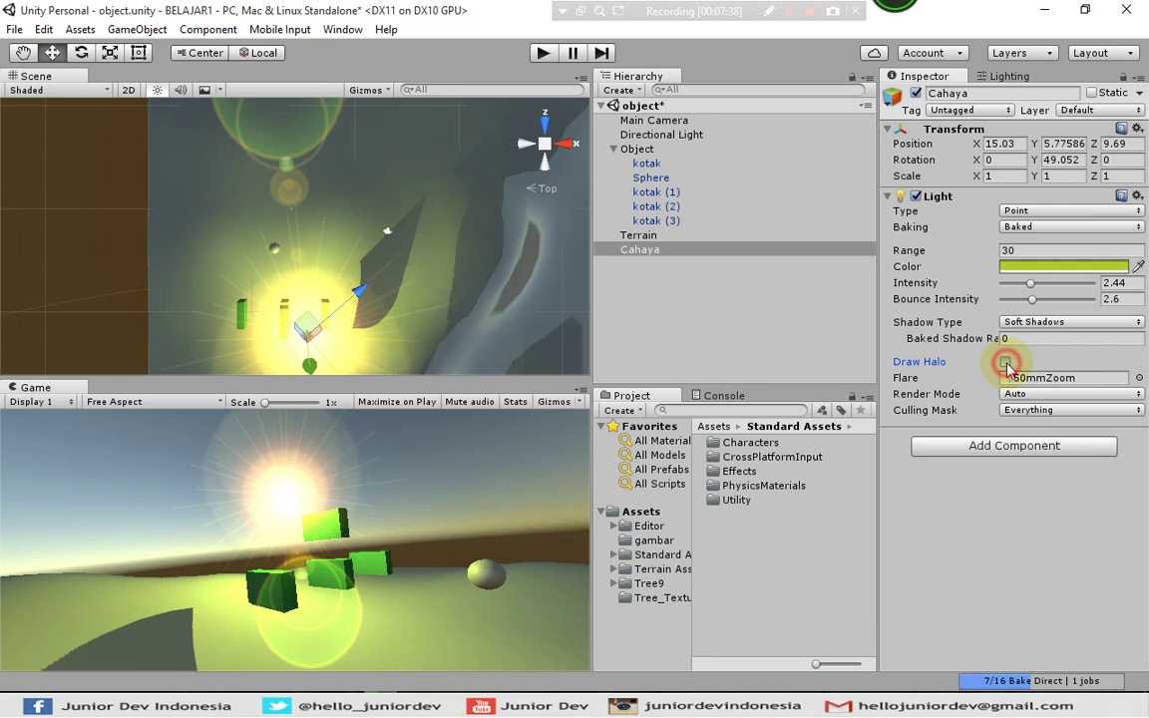
{"action": "left_click", "coordinate": [1005, 363]}
{"action": "left_click", "coordinate": [1005, 363]}
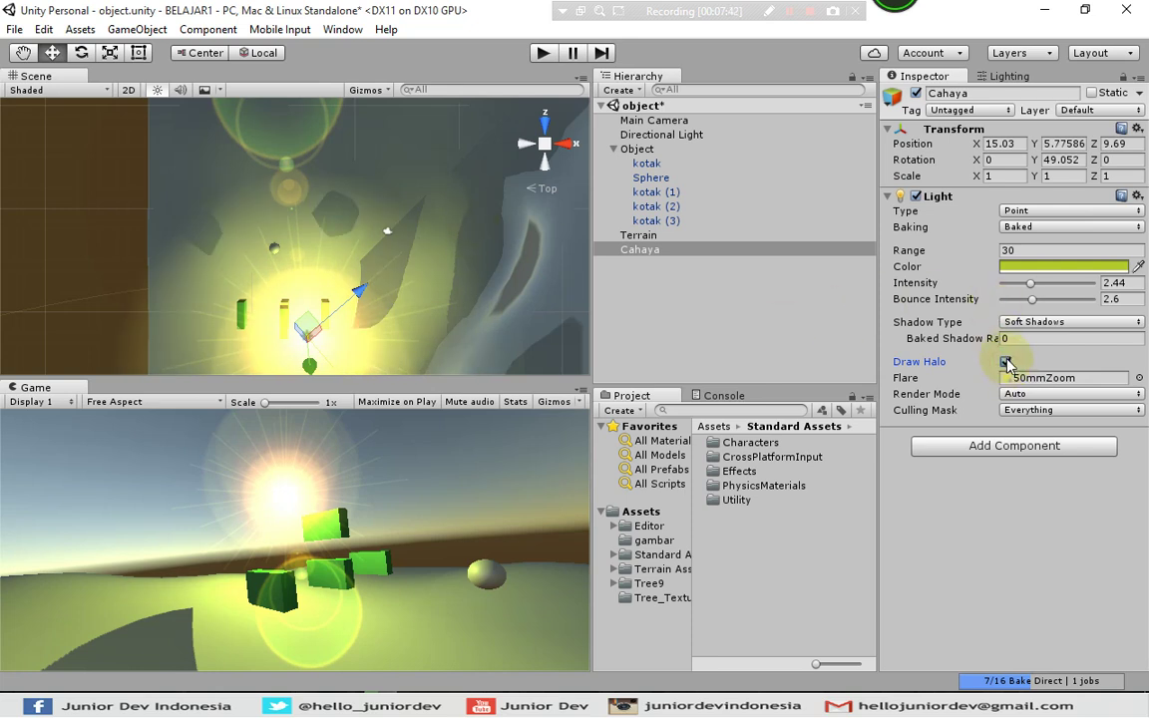
{"action": "left_click", "coordinate": [1005, 362]}
{"action": "left_click", "coordinate": [1005, 363]}
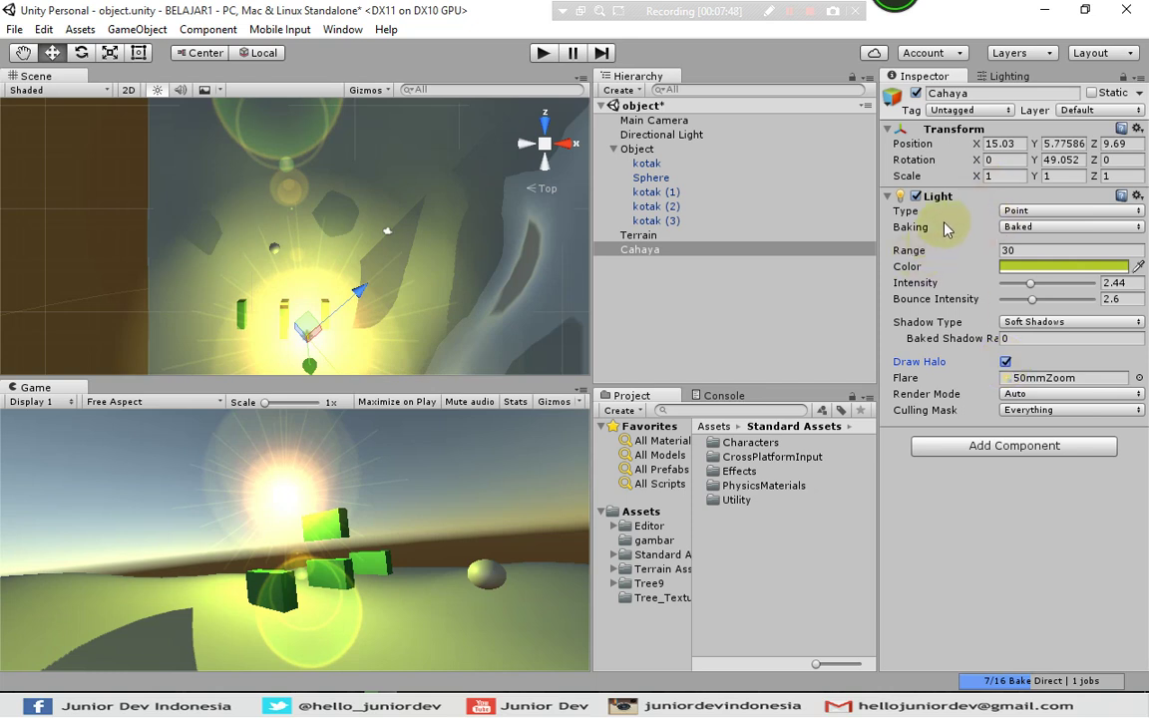
Step: Change the Cahaya light's type to Spot and set its flare to None
{"action": "left_click", "coordinate": [1038, 212]}
{"action": "left_click", "coordinate": [1030, 229]}
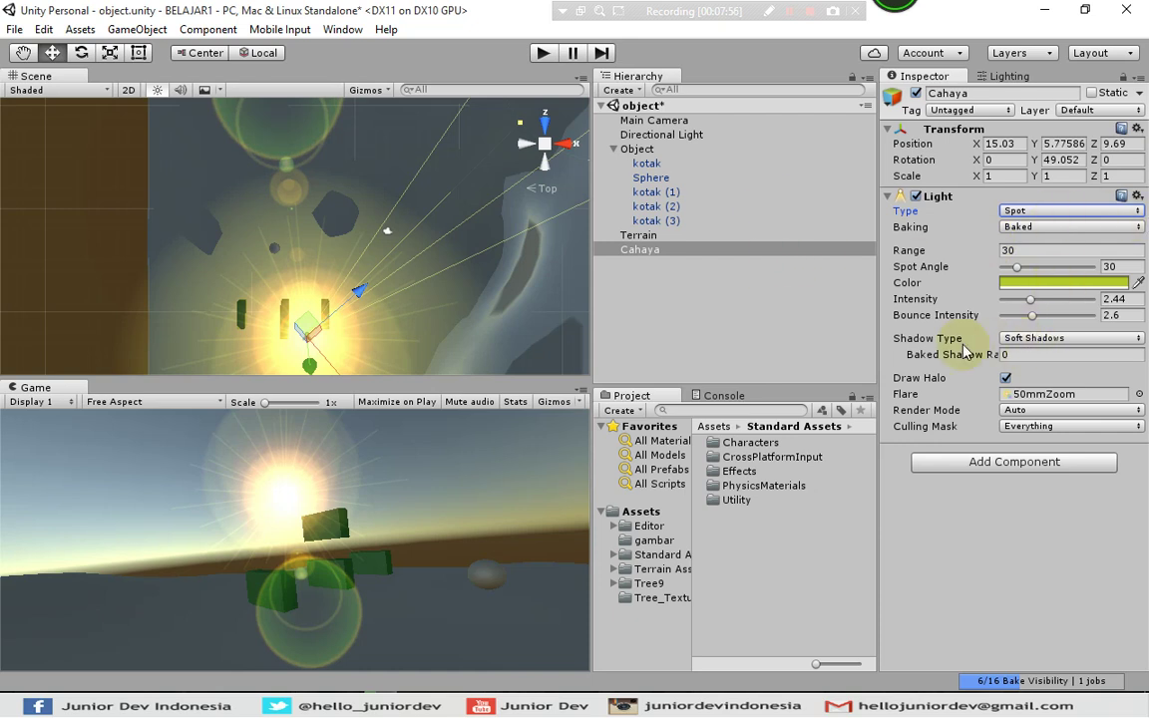
{"action": "left_click", "coordinate": [1138, 395]}
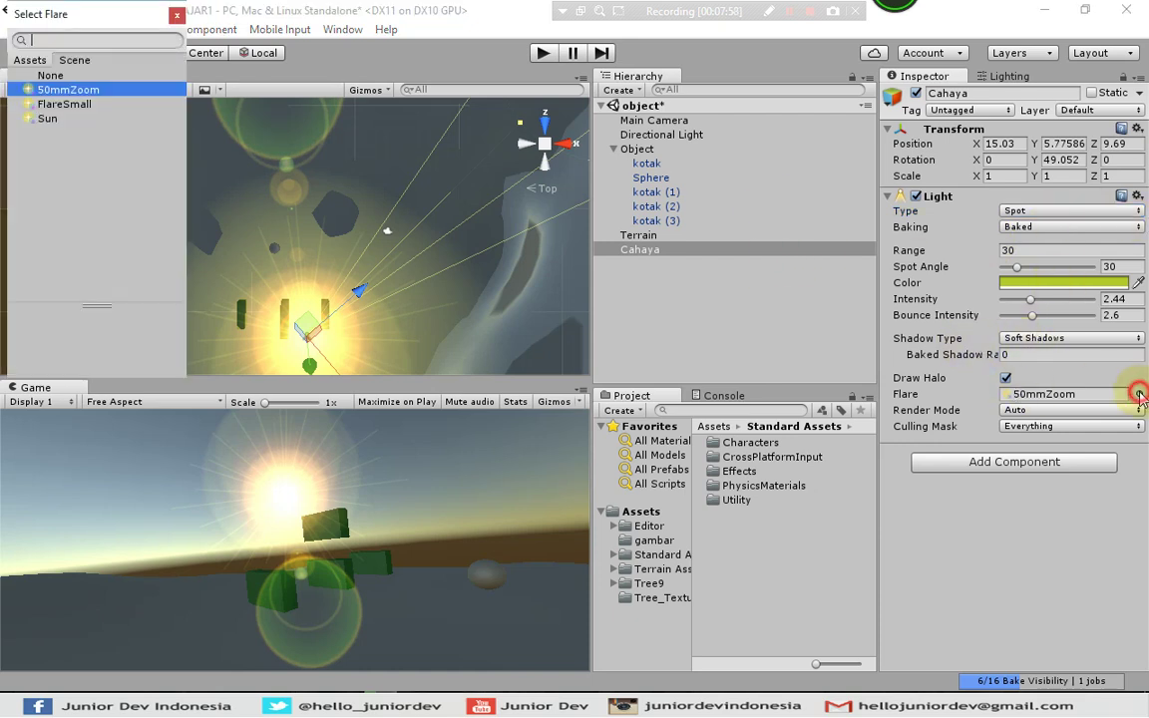
{"action": "left_click", "coordinate": [46, 76]}
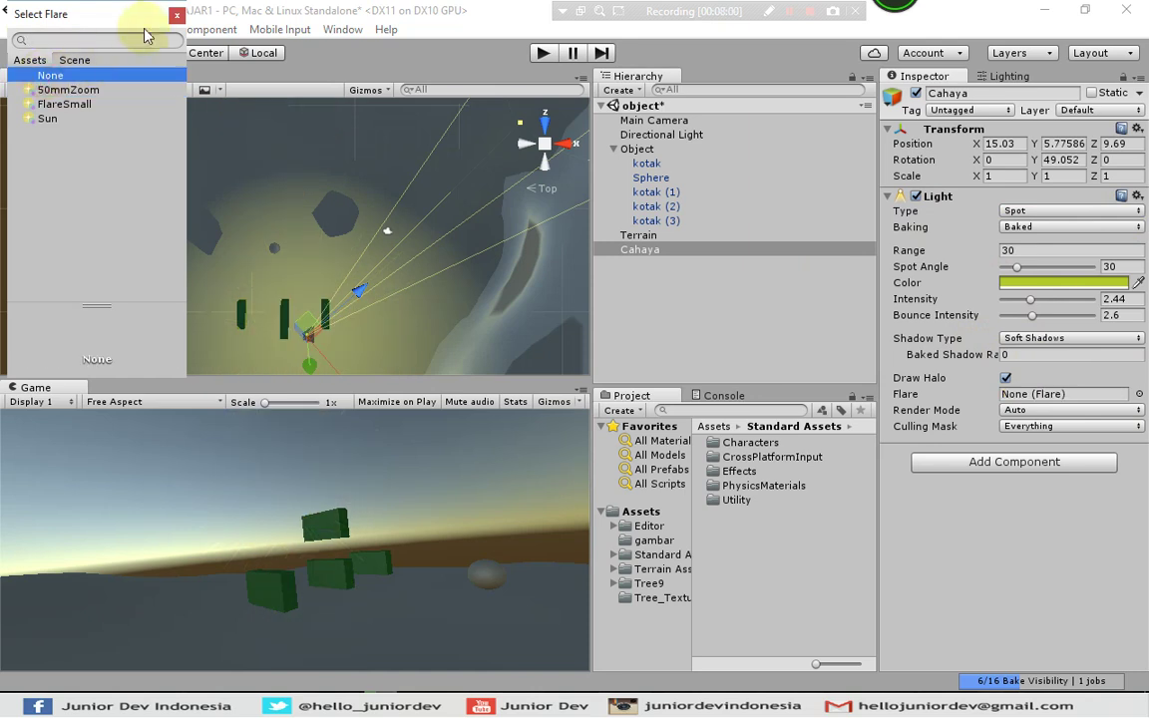
{"action": "left_click", "coordinate": [176, 15]}
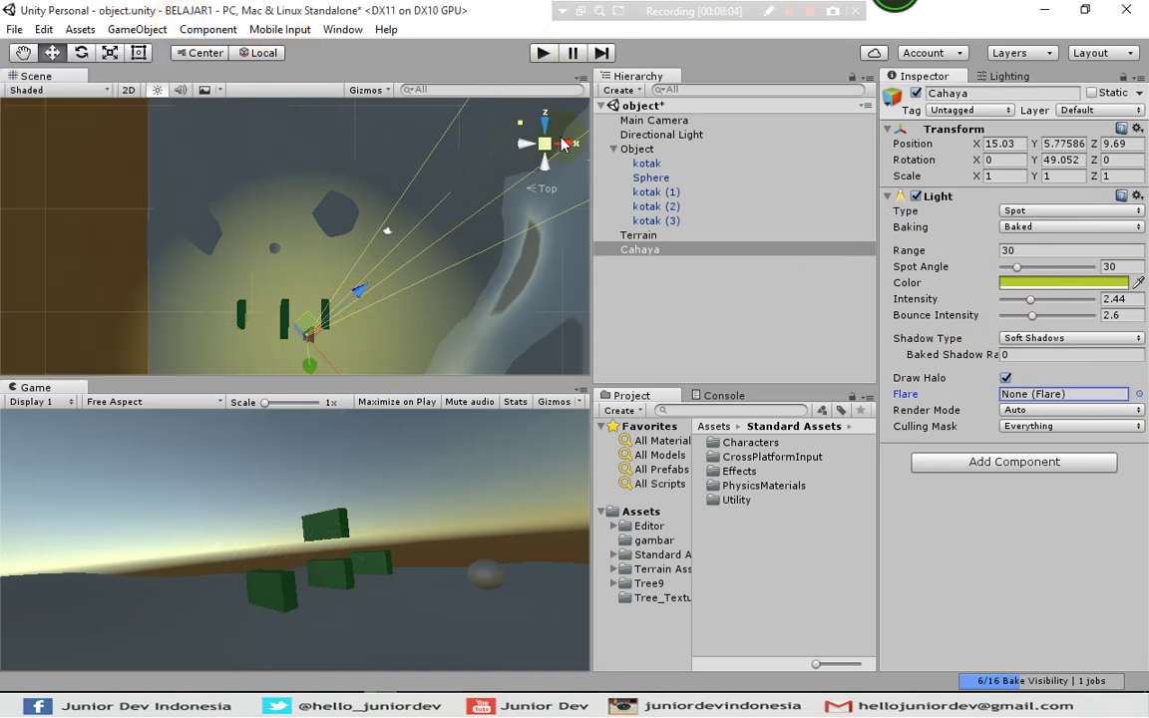
Step: View the scene from the back and rotate the Cahaya spotlight downward to about X 19.3, Y 46.3, Z -17.3
{"action": "left_click", "coordinate": [543, 171]}
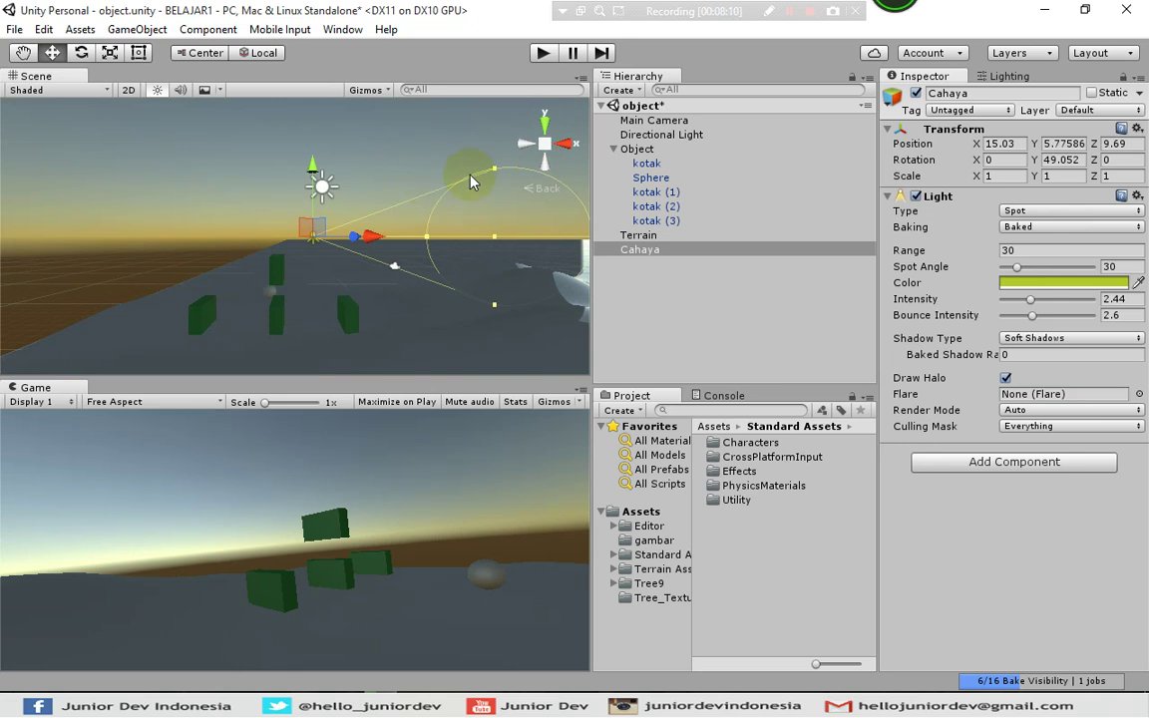
{"action": "left_click", "coordinate": [661, 251]}
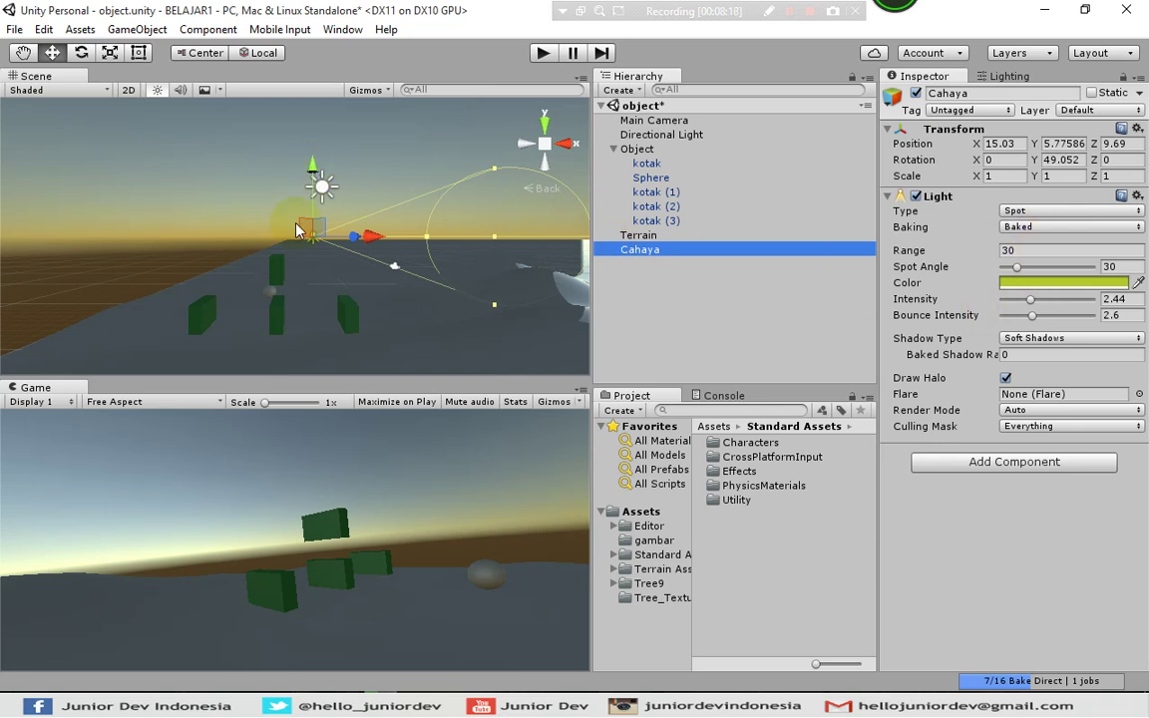
{"action": "left_click", "coordinate": [81, 52]}
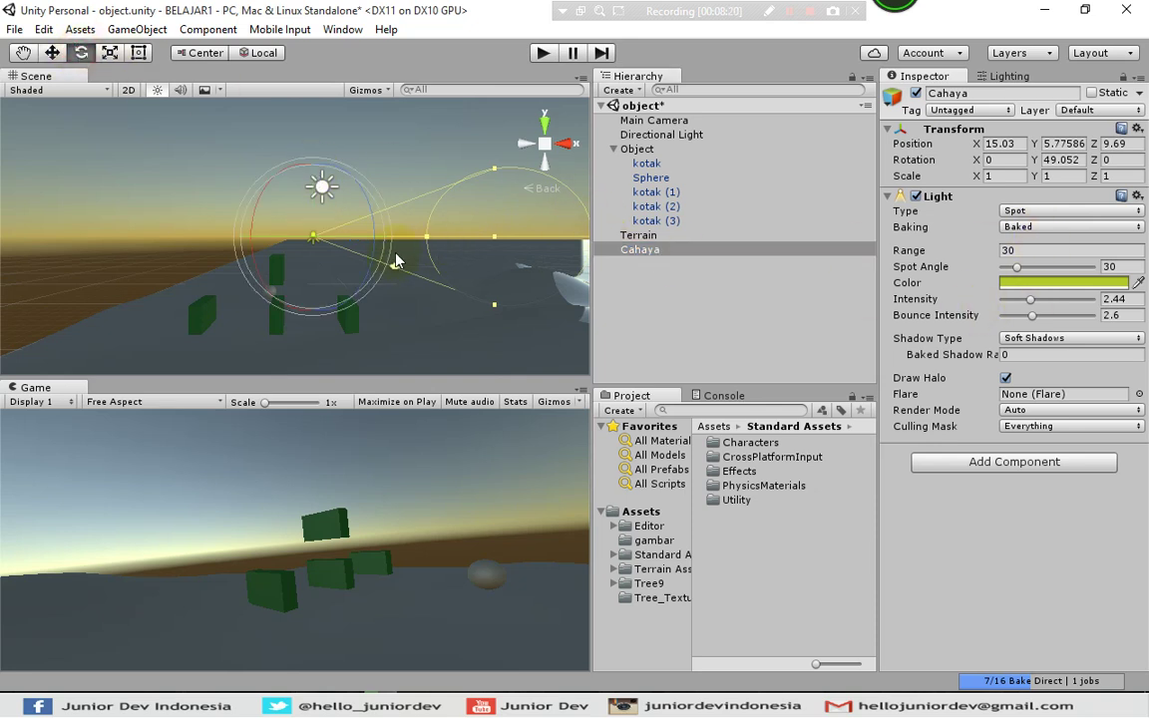
{"action": "left_click_drag", "start_coordinate": [395, 256], "coordinate": [418, 310]}
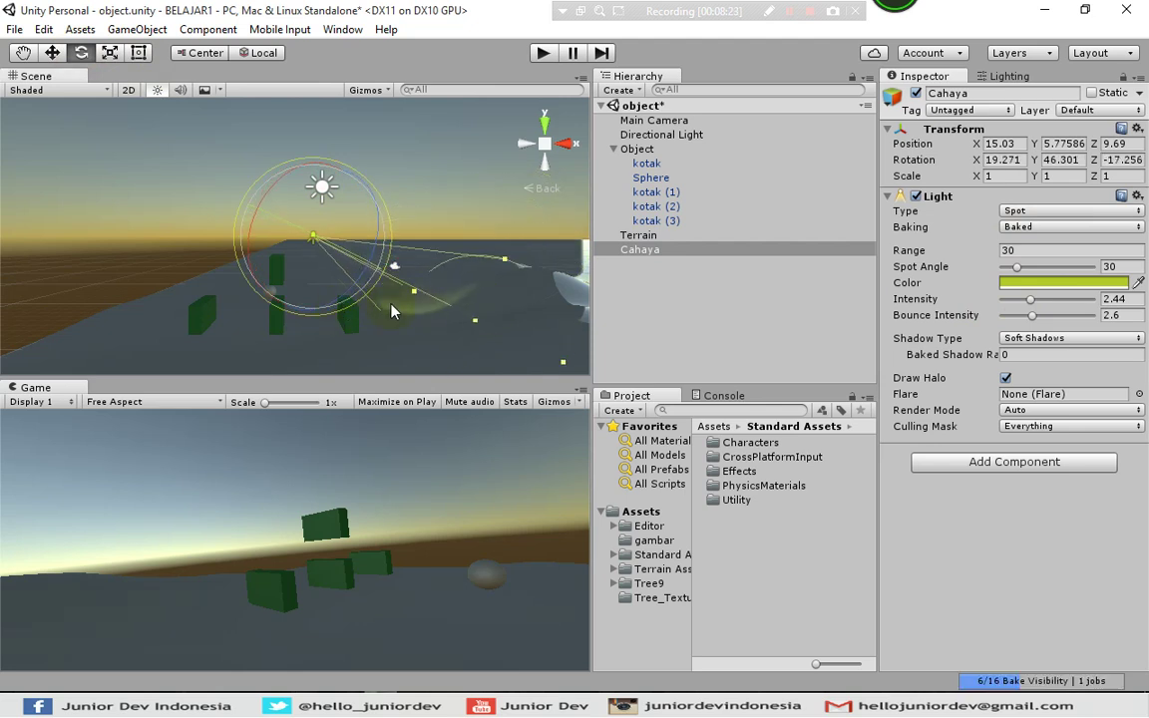
Step: Widen the Cahaya light's spot angle to 72 and raise its intensity to about 5.72
{"action": "left_click_drag", "start_coordinate": [1029, 272], "coordinate": [1039, 275]}
{"action": "left_click", "coordinate": [1040, 269]}
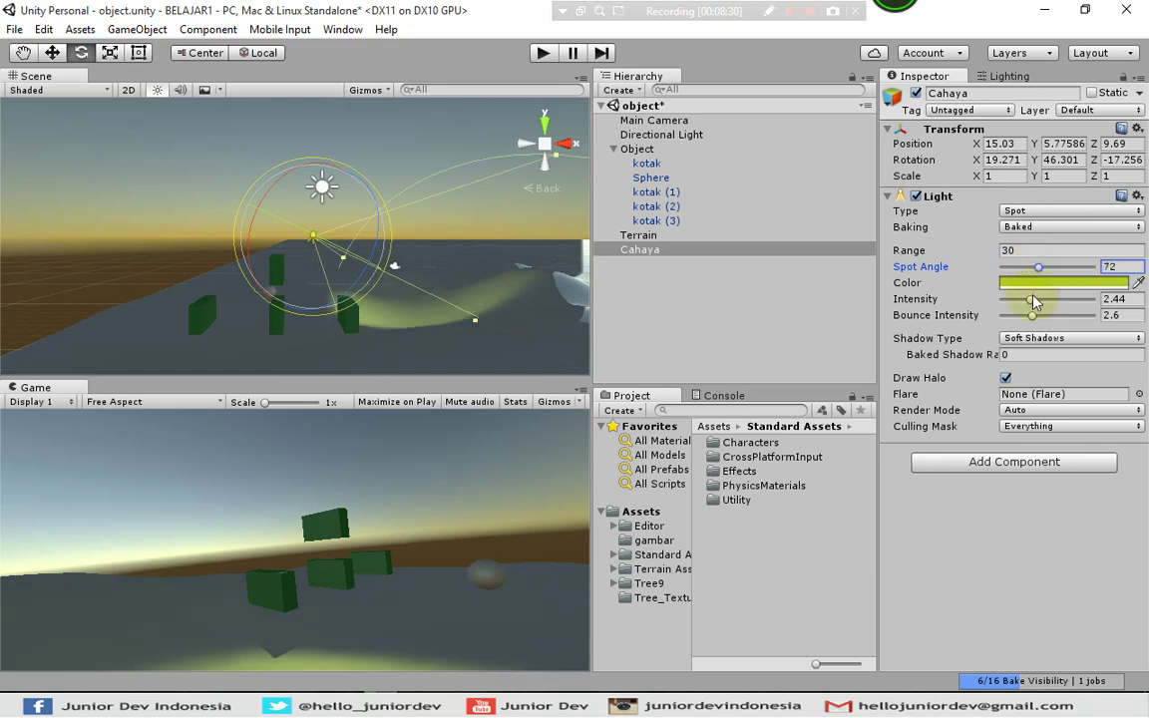
{"action": "left_click_drag", "start_coordinate": [1031, 301], "coordinate": [1077, 304]}
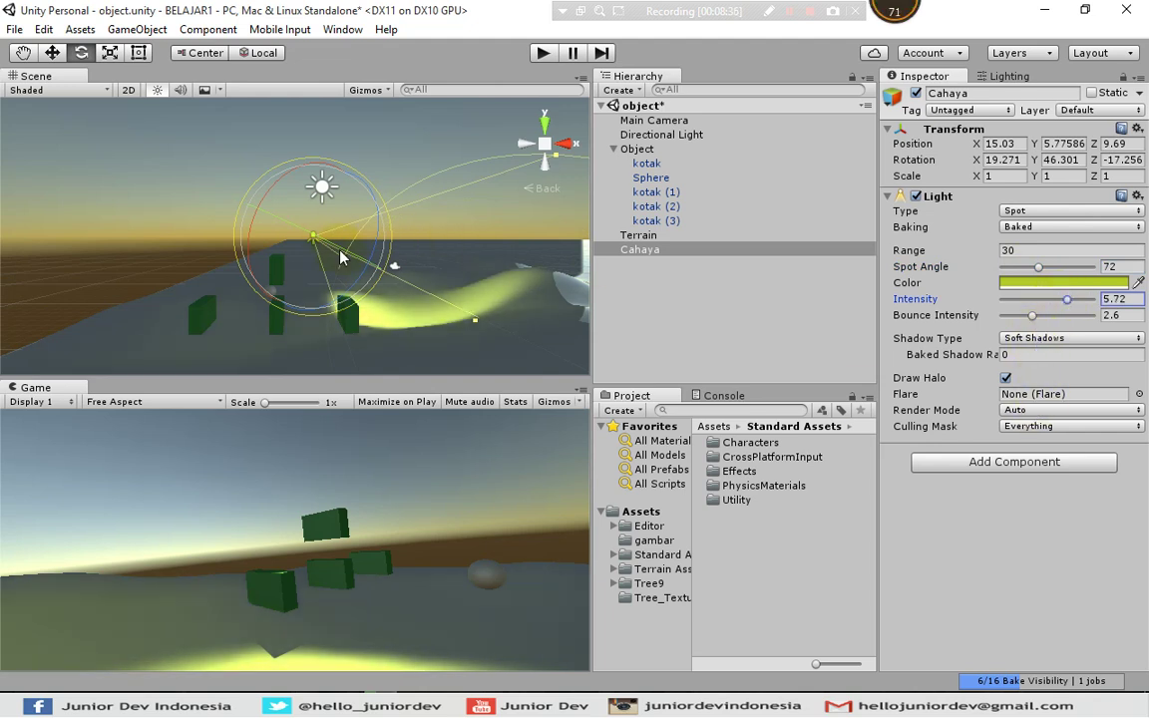
Step: Rotate Cahaya to about X 25.3, Y 102.5, Z 5.4, and move it along the global X axis to about 4.99
{"action": "mouse_move", "coordinate": [243, 198]}
{"action": "left_mouse_down"}
{"action": "mouse_move", "coordinate": [229, 194]}
{"action": "mouse_move", "coordinate": [248, 219]}
{"action": "left_mouse_up"}
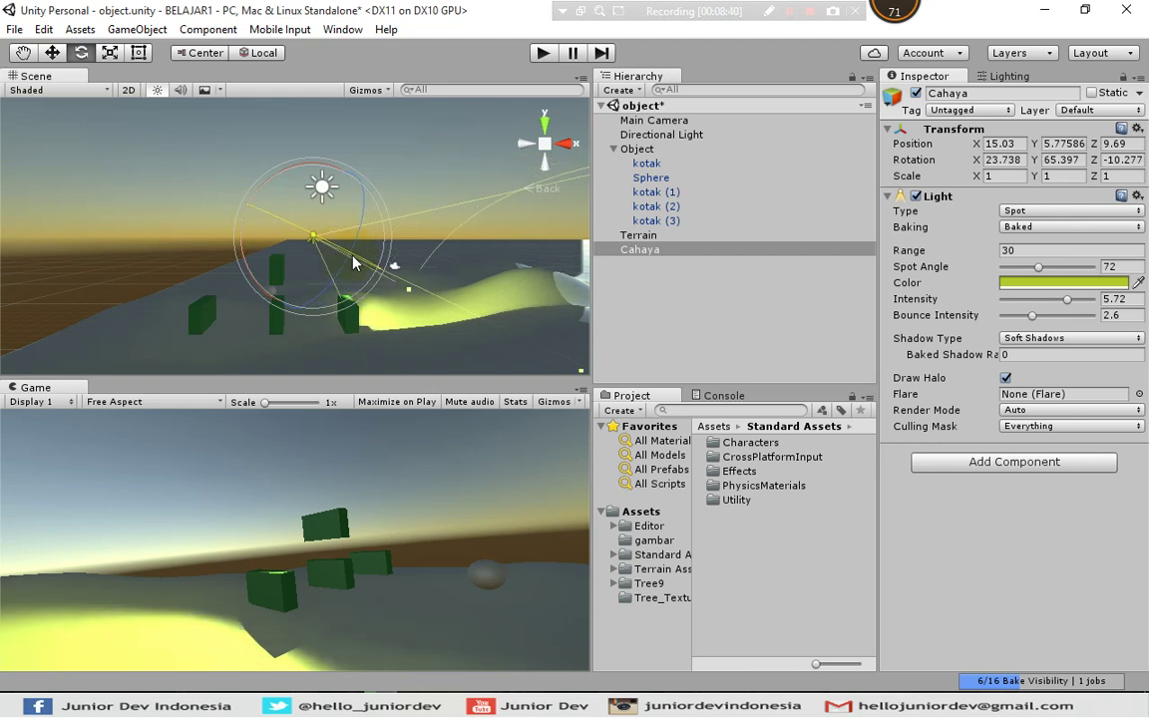
{"action": "left_click_drag", "start_coordinate": [288, 239], "coordinate": [353, 225]}
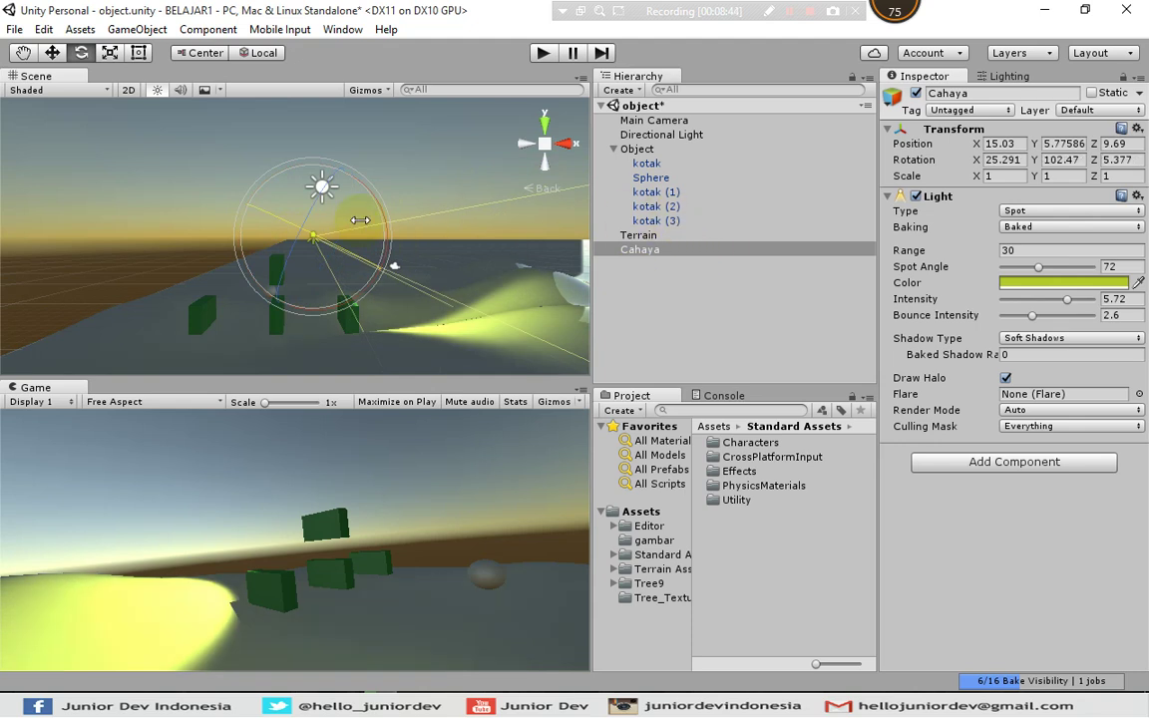
{"action": "left_click", "coordinate": [52, 52]}
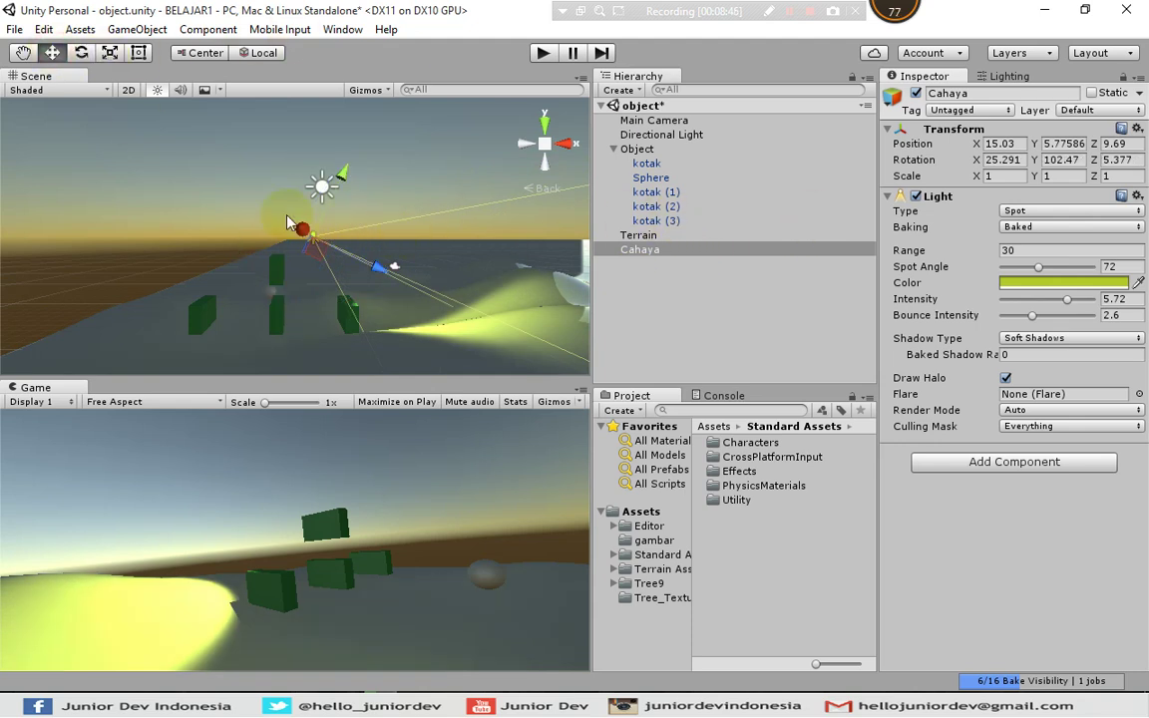
{"action": "left_click", "coordinate": [261, 53]}
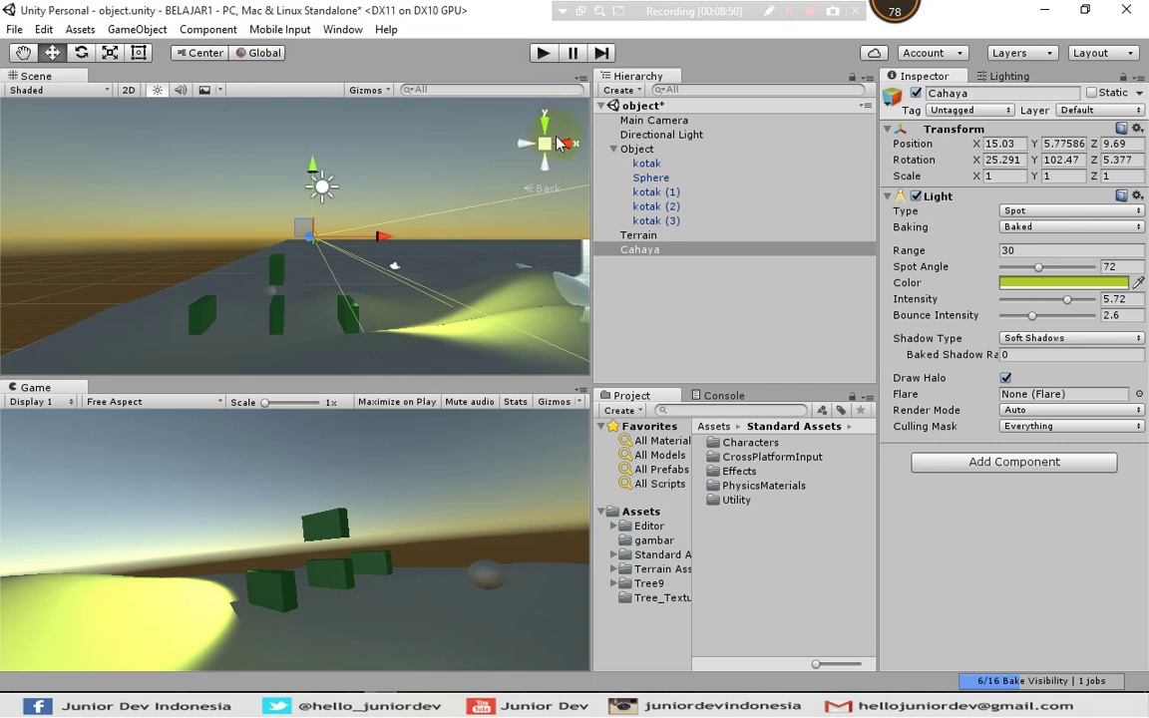
{"action": "left_click_drag", "start_coordinate": [379, 236], "coordinate": [197, 239]}
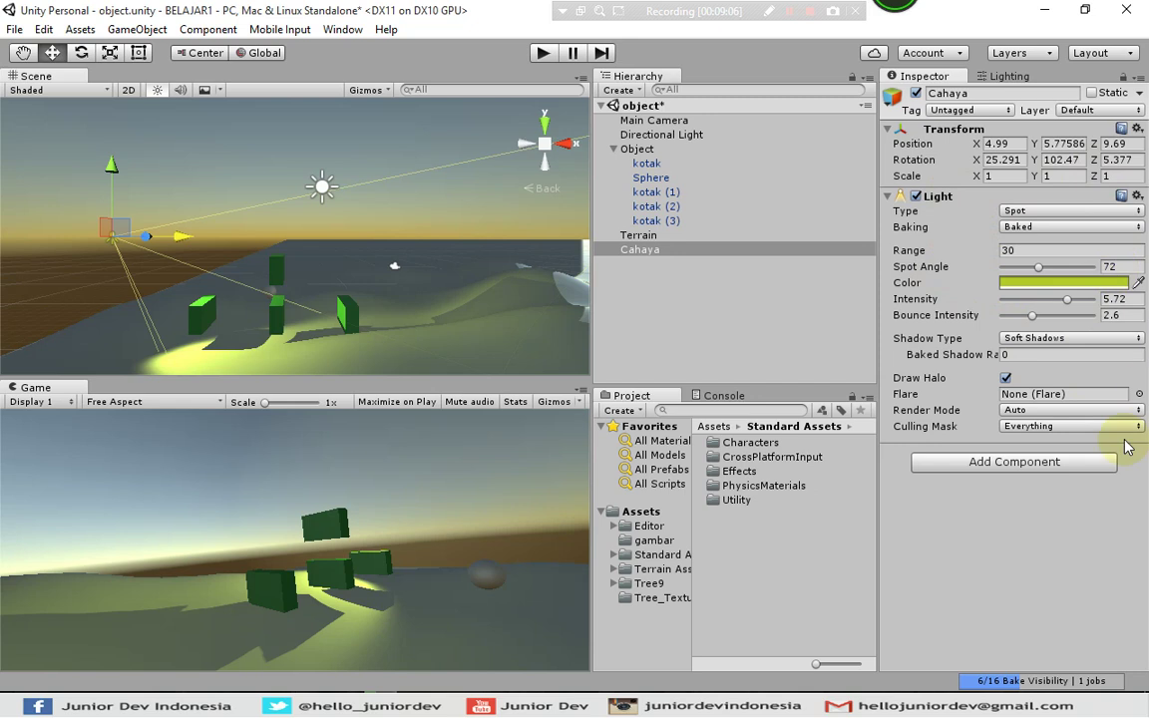
{"action": "left_click", "coordinate": [994, 469]}
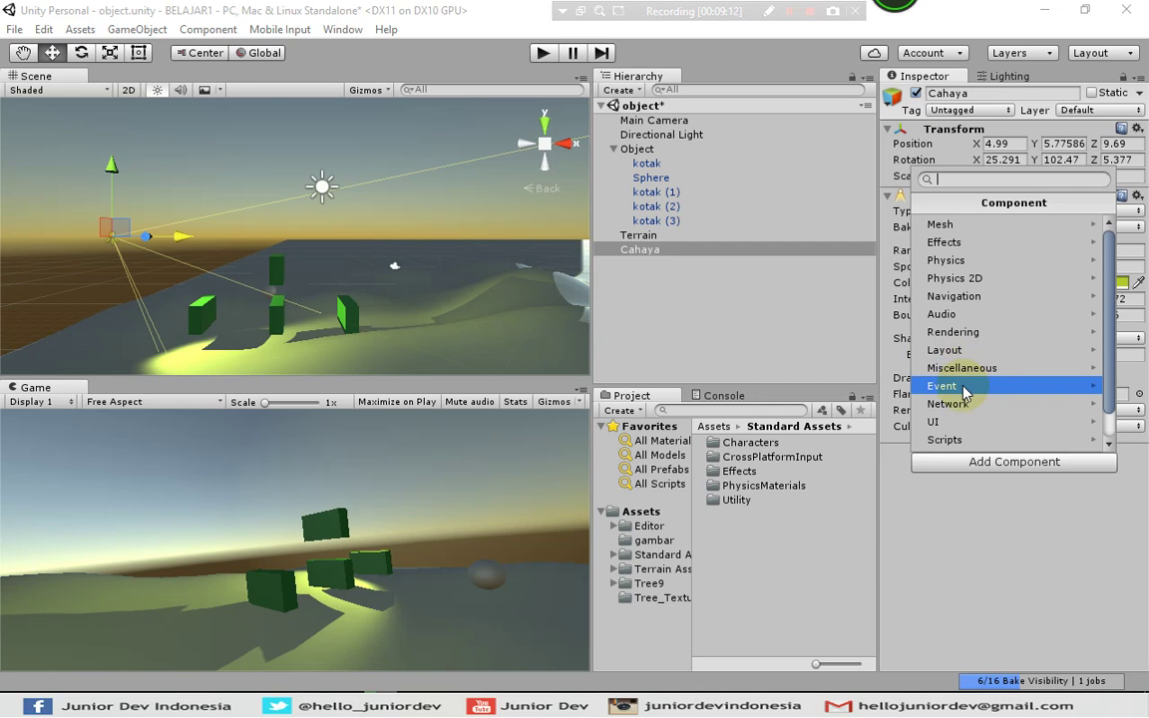
{"action": "left_click", "coordinate": [952, 332]}
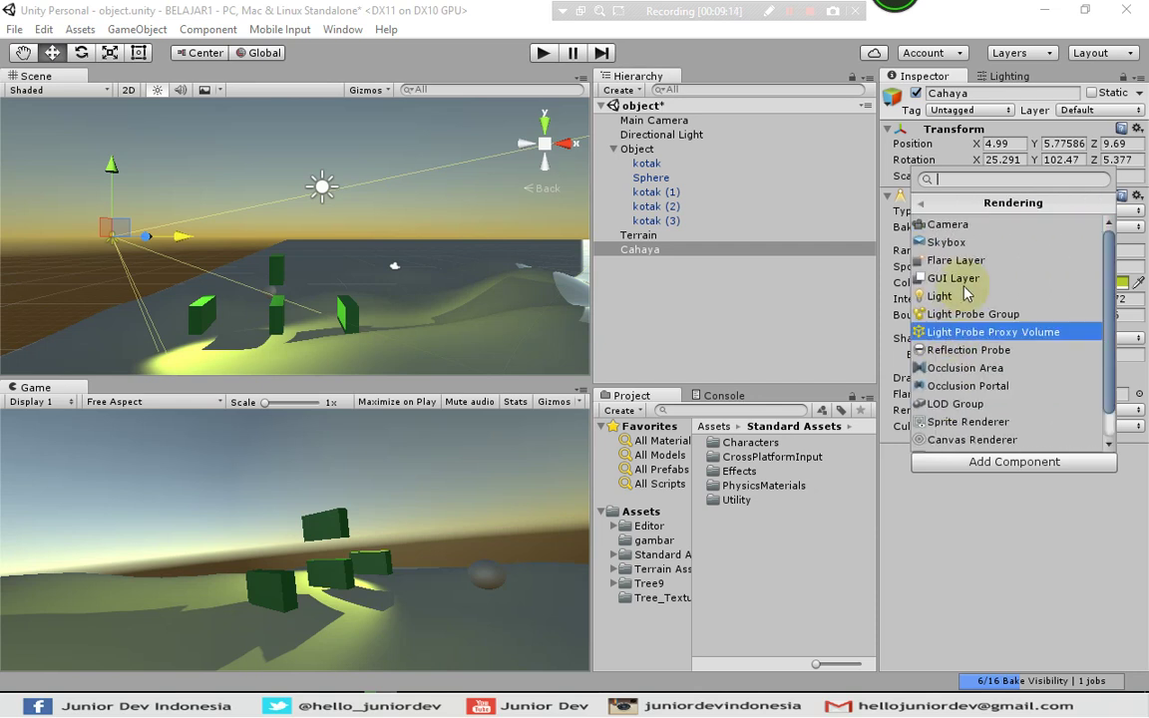
{"action": "scroll", "coordinate": [943, 294], "scroll_direction": "down", "scroll_amount": 2}
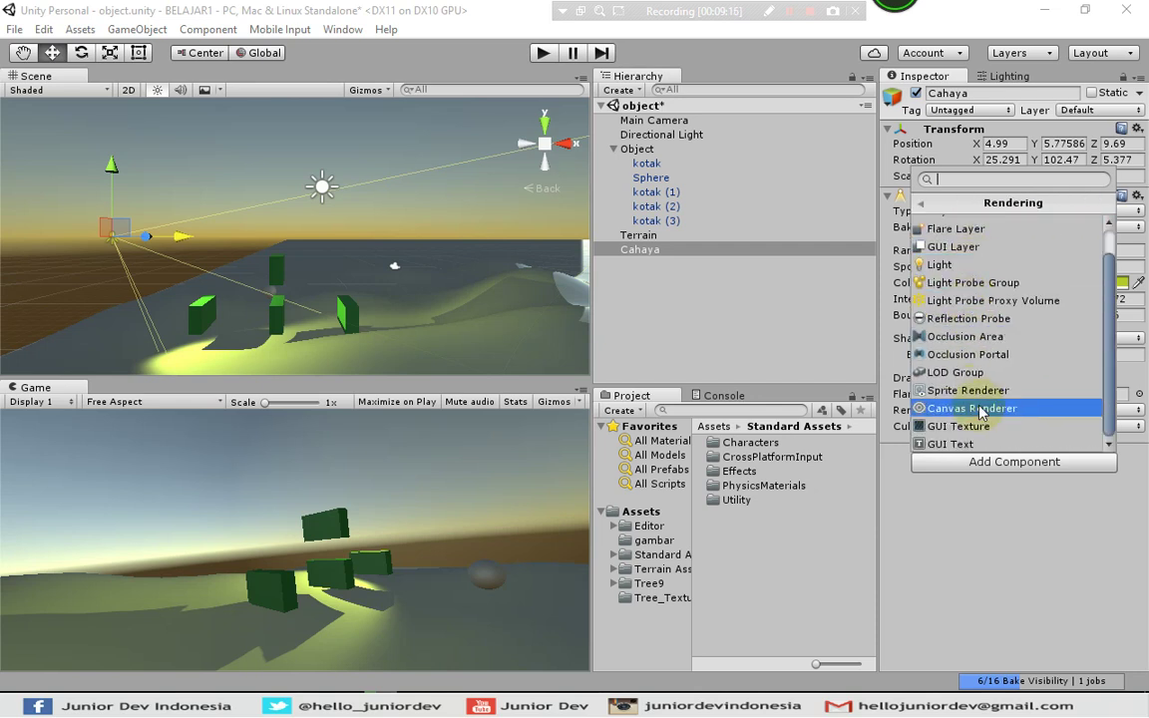
{"action": "scroll", "coordinate": [981, 409], "scroll_direction": "up", "scroll_amount": 2}
{"action": "left_click", "coordinate": [982, 462]}
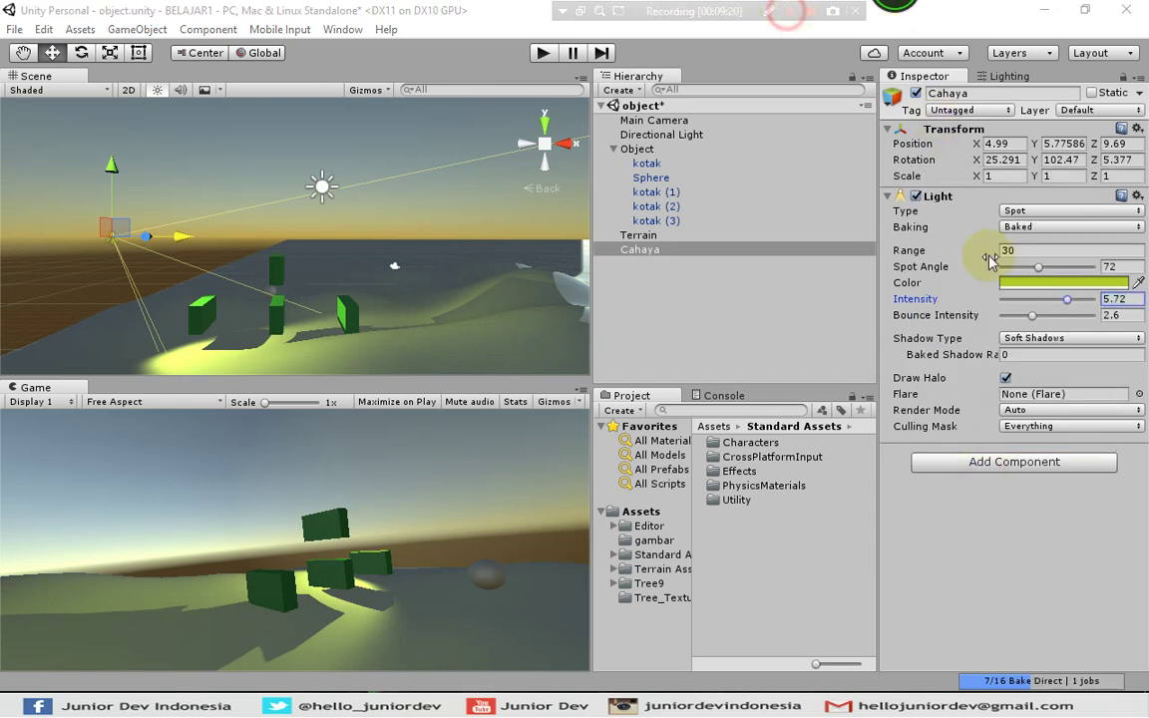
Step: Add a Halo effect component to the Cahaya object
{"action": "left_click", "coordinate": [977, 462]}
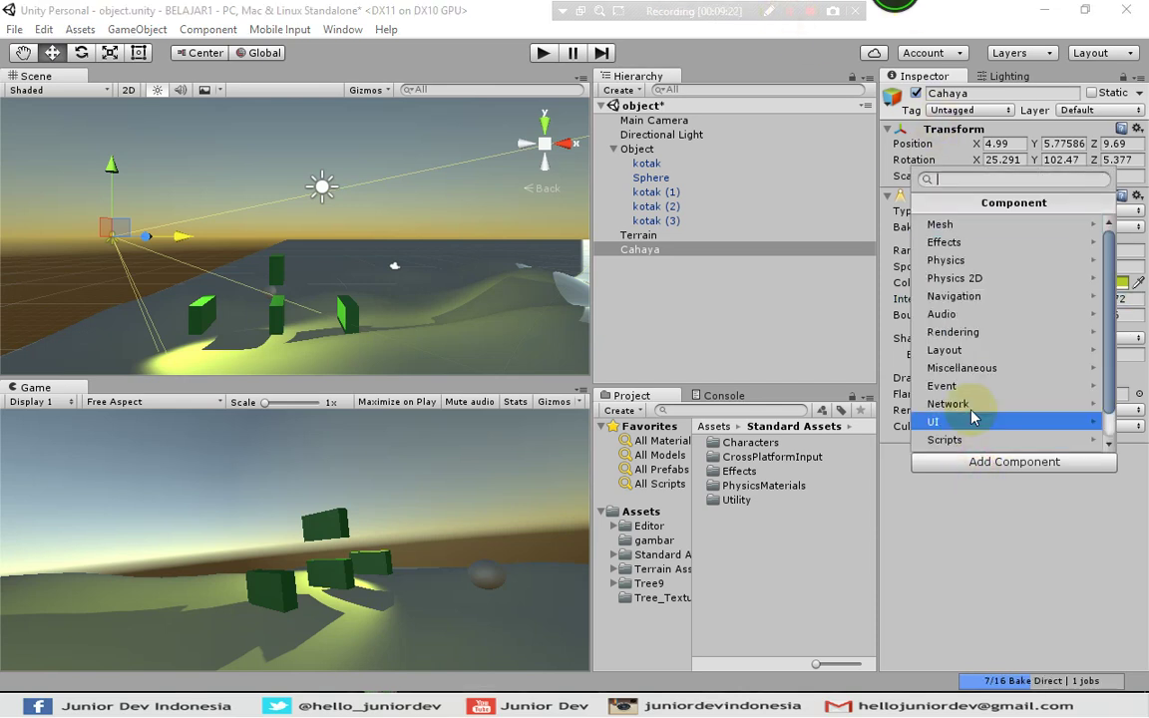
{"action": "left_click", "coordinate": [959, 243]}
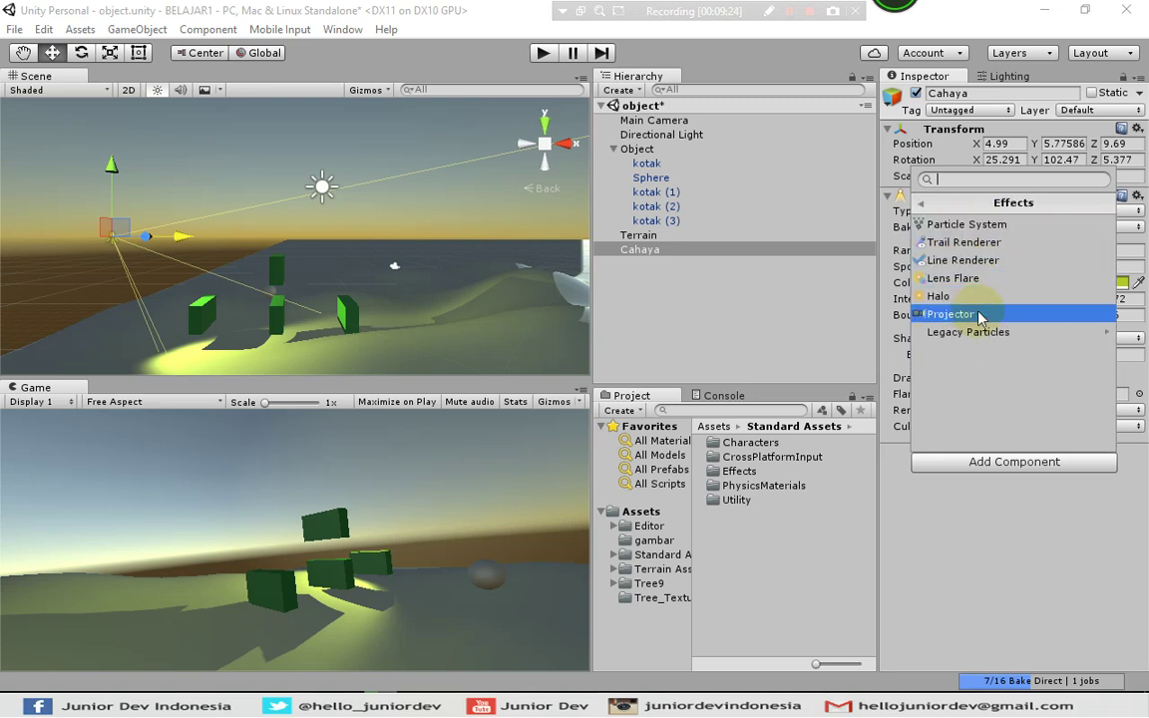
{"action": "left_click", "coordinate": [969, 300]}
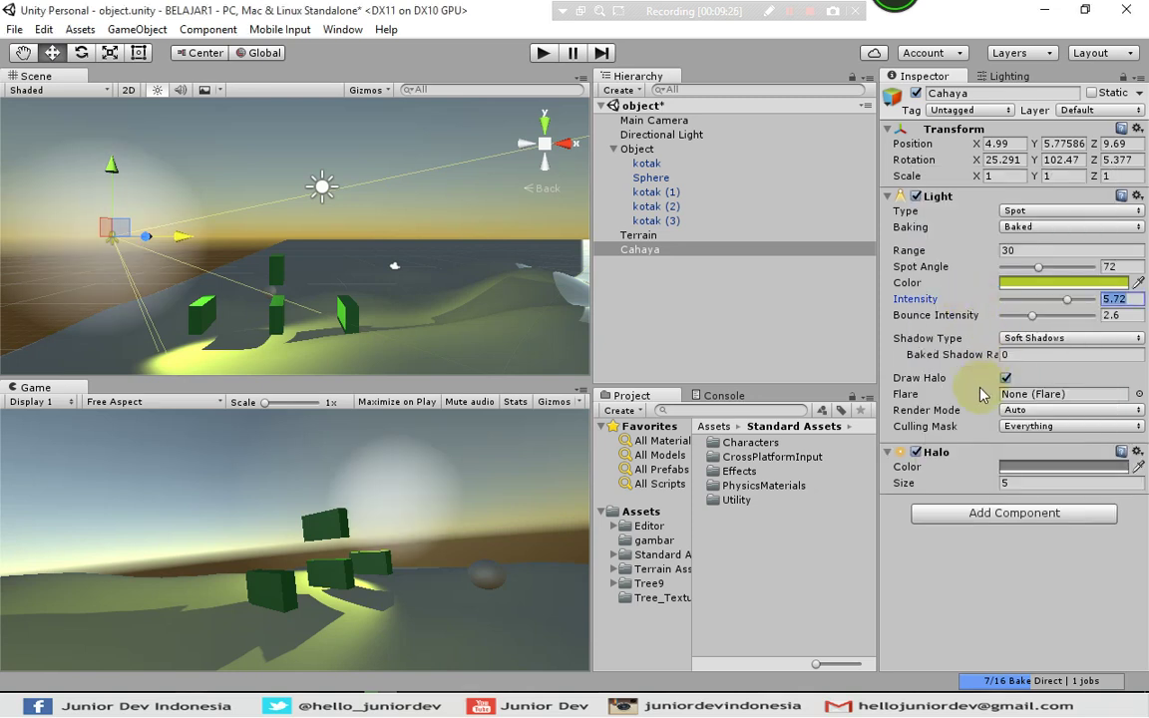
Step: Shift Cahaya along the X axis to about 5.76 and change its light type to Directional
{"action": "mouse_move", "coordinate": [180, 244]}
{"action": "left_mouse_down"}
{"action": "mouse_move", "coordinate": [214, 245]}
{"action": "mouse_move", "coordinate": [193, 244]}
{"action": "left_mouse_up"}
{"action": "left_click", "coordinate": [1010, 213]}
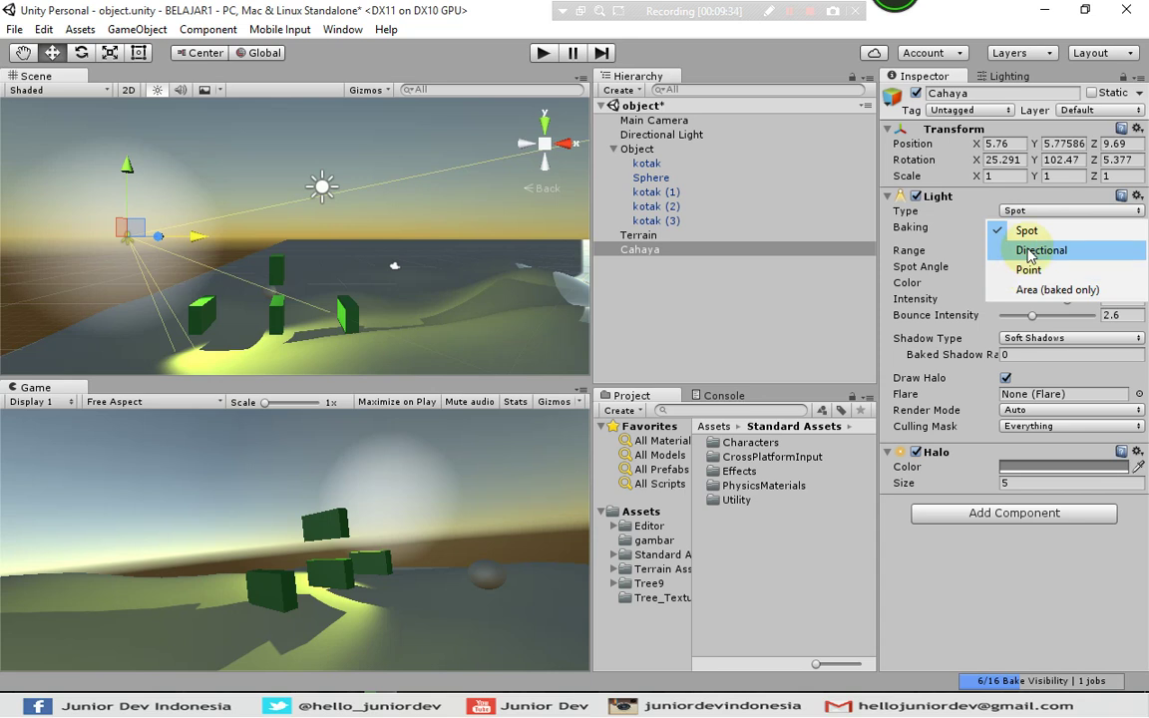
{"action": "left_click", "coordinate": [1033, 251]}
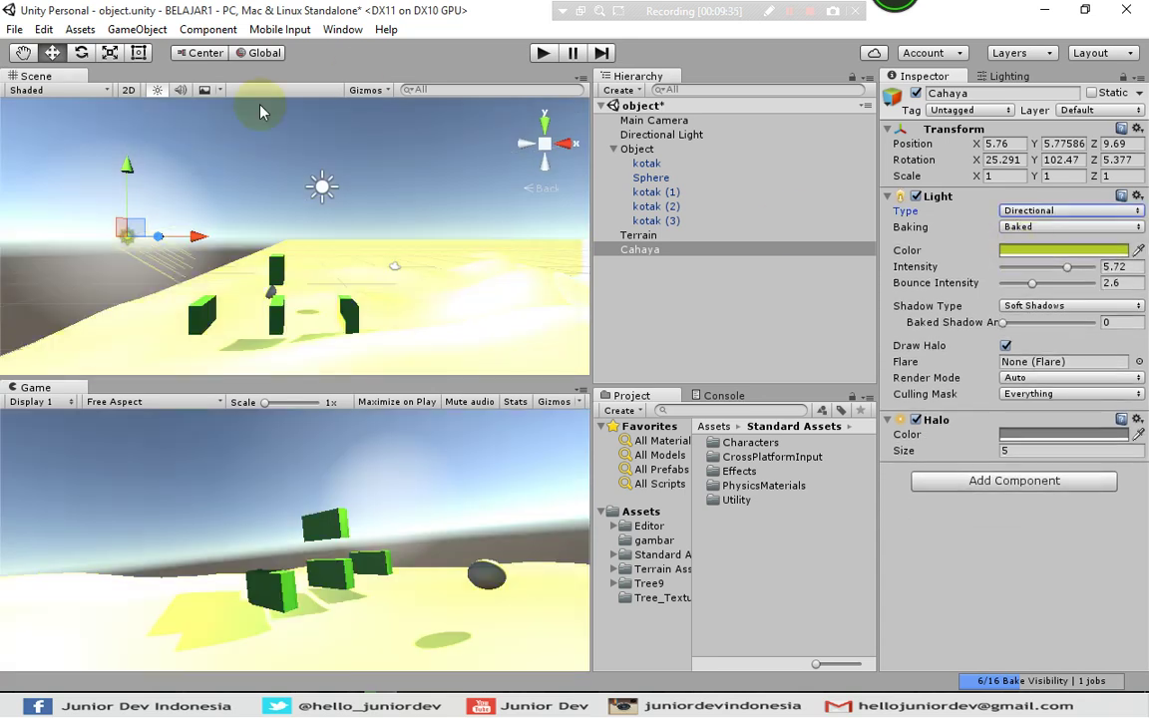